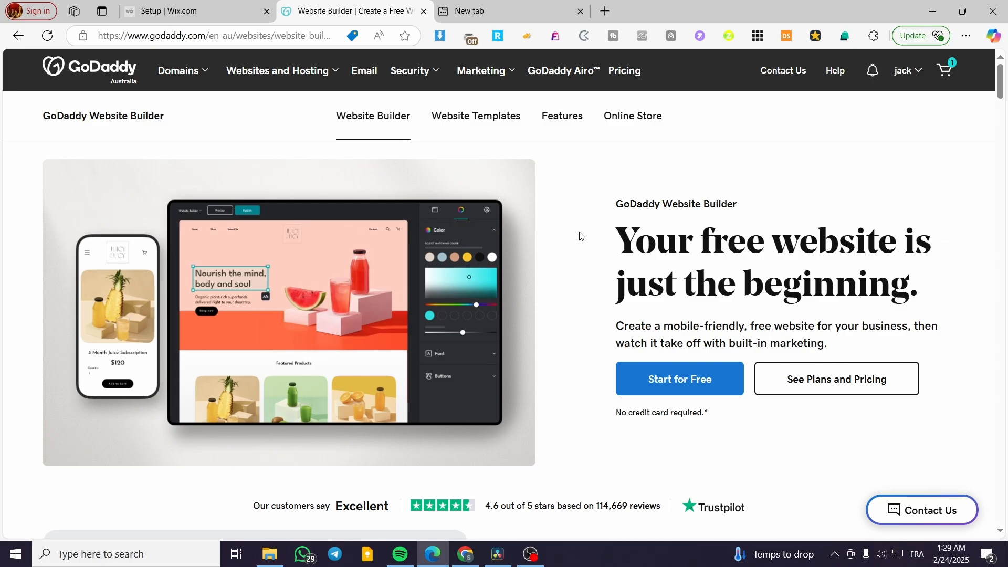
Go to My Products from the account menu to list existing websites like Jacks Electronics
click(913, 77)
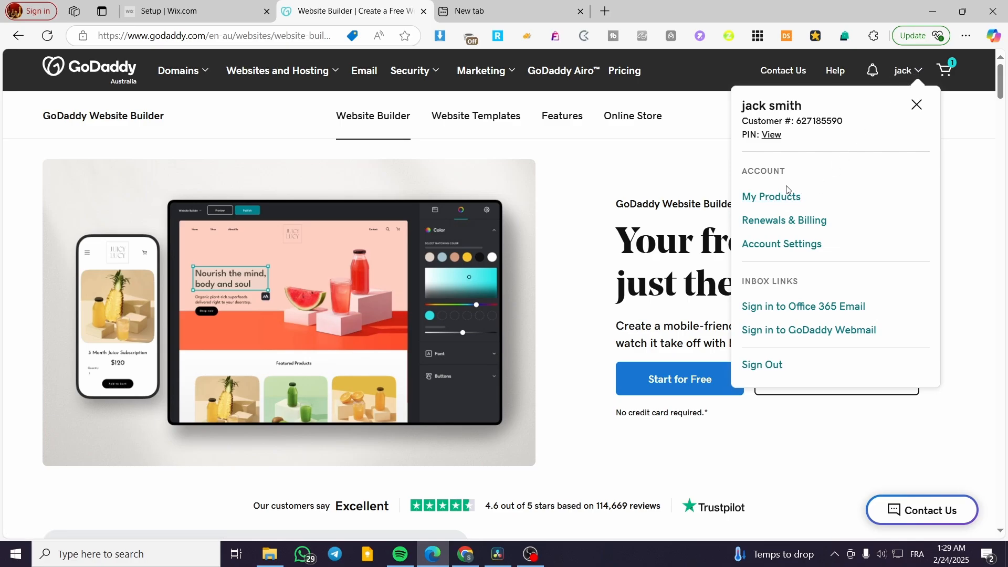
click(776, 198)
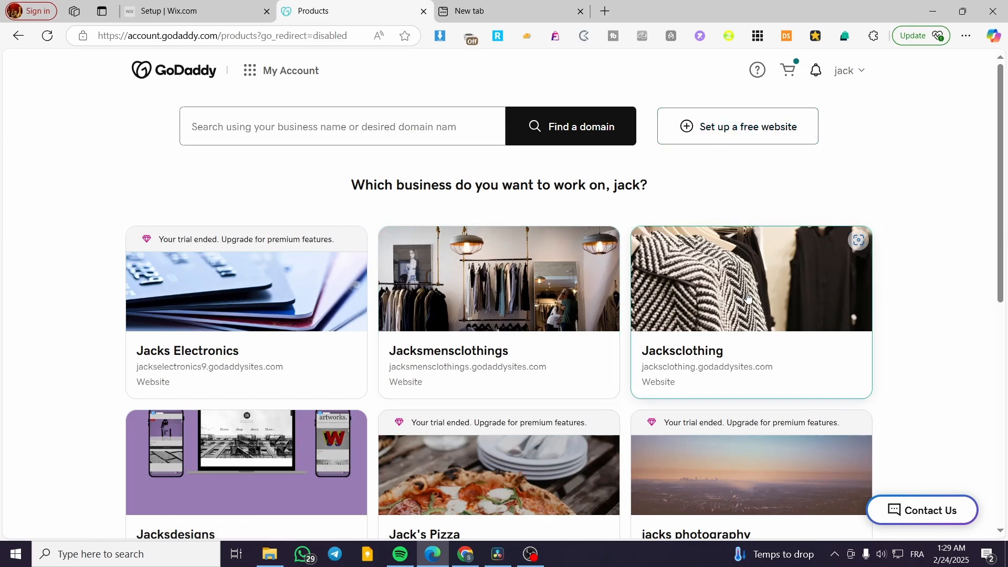
scroll(752, 298, down, 2)
scroll(750, 294, up, 2)
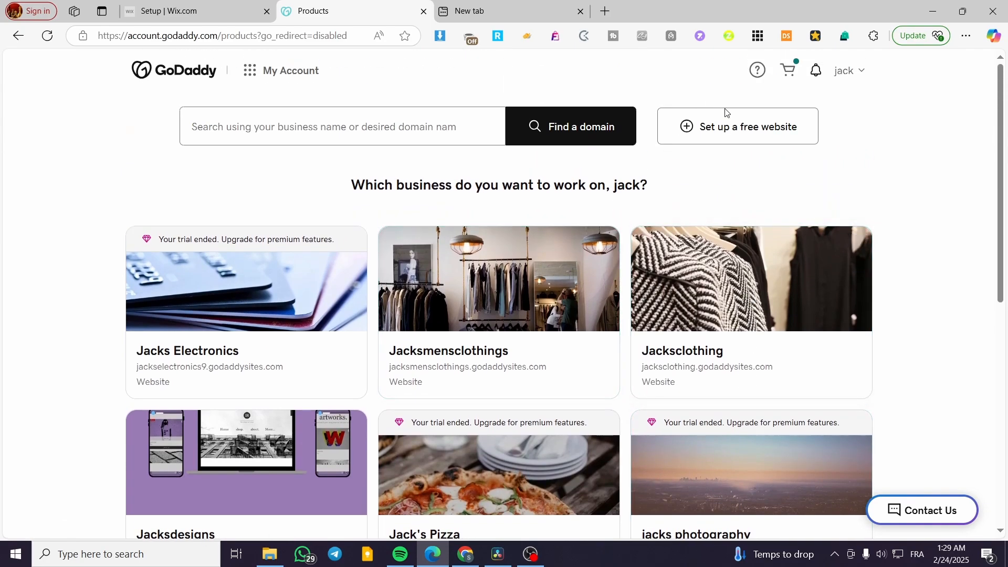
Start a free website needing 'Book appointments online' and 'Something else', then continue
click(713, 133)
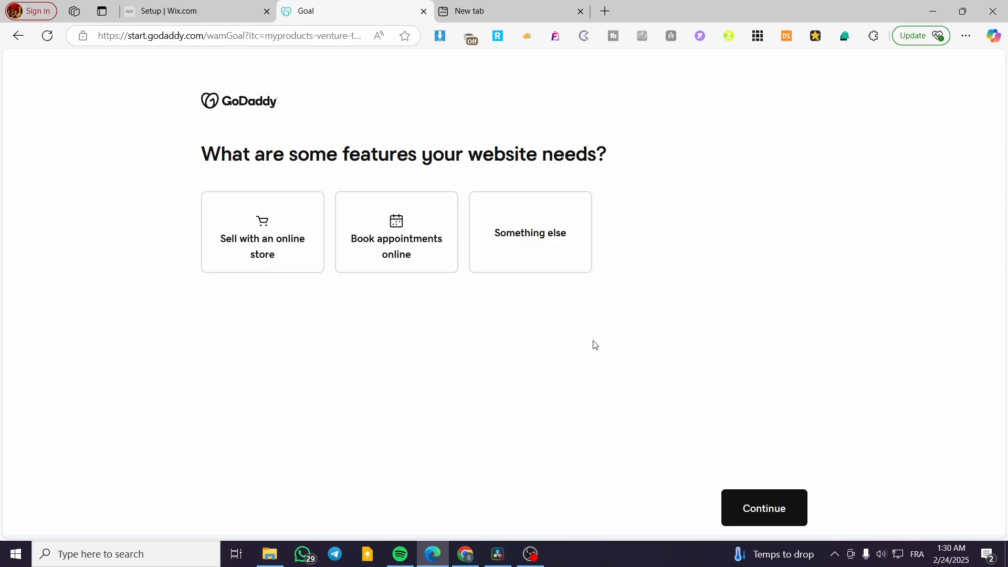
click(403, 254)
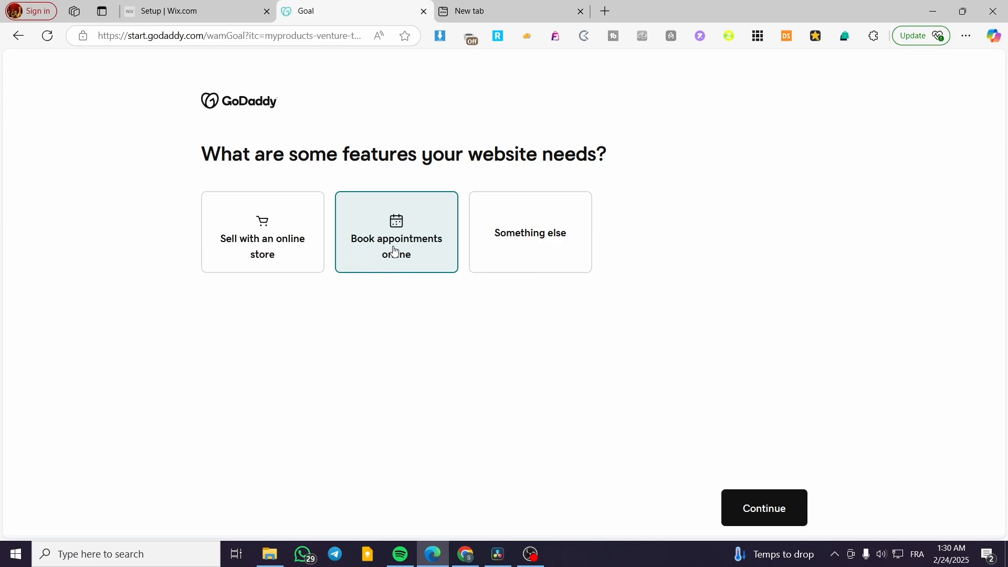
click(559, 270)
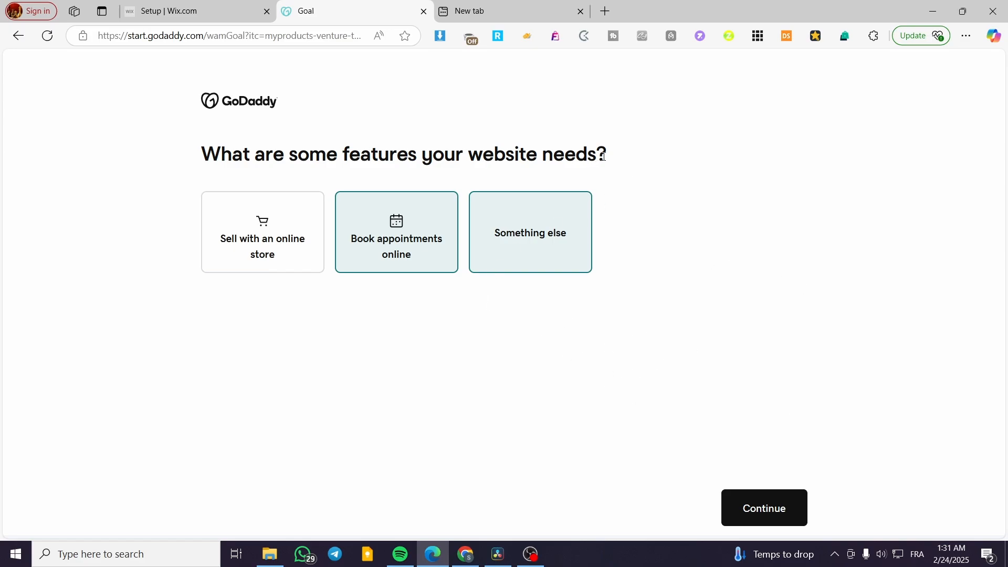
drag(605, 155, 469, 158)
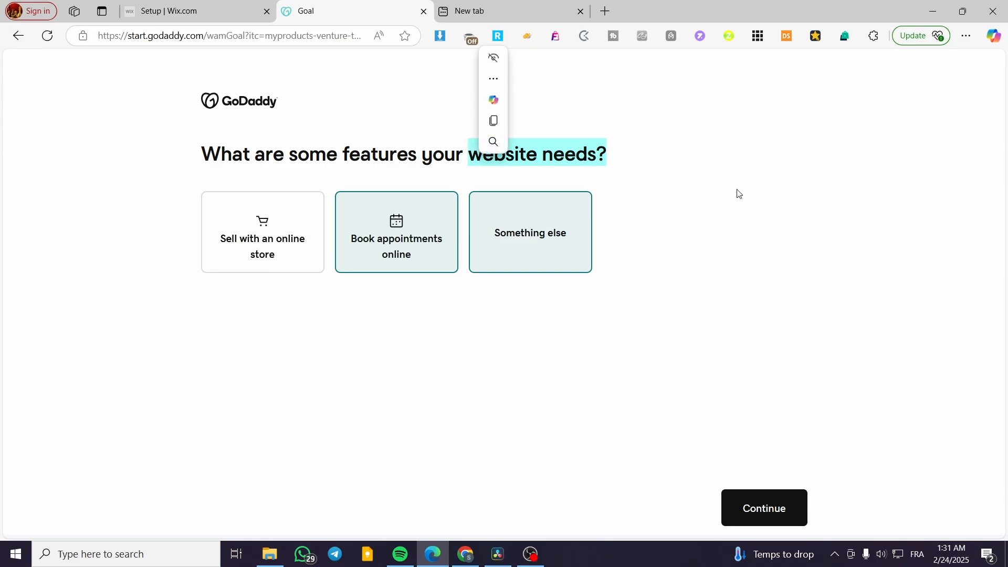
drag(739, 182, 415, 156)
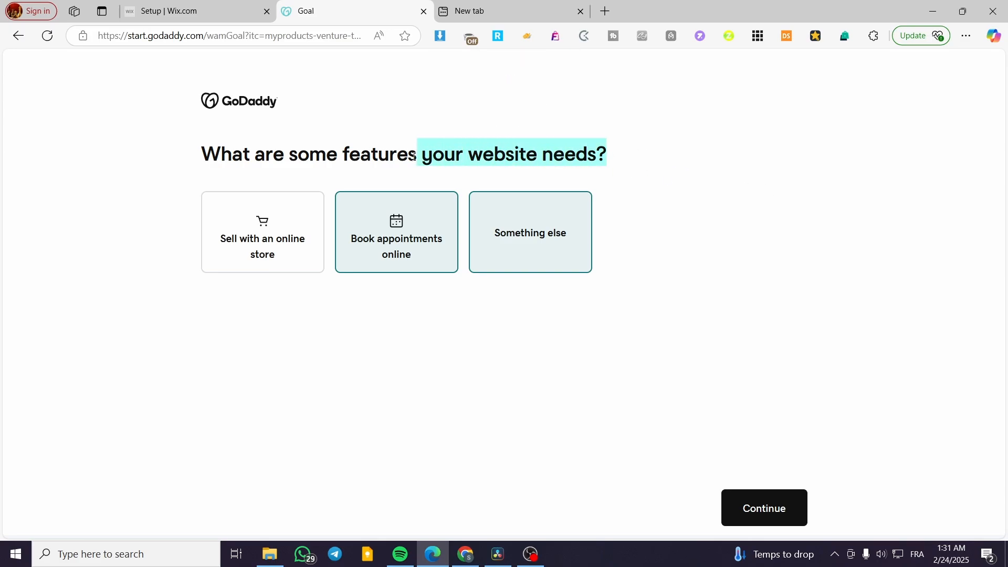
click(751, 508)
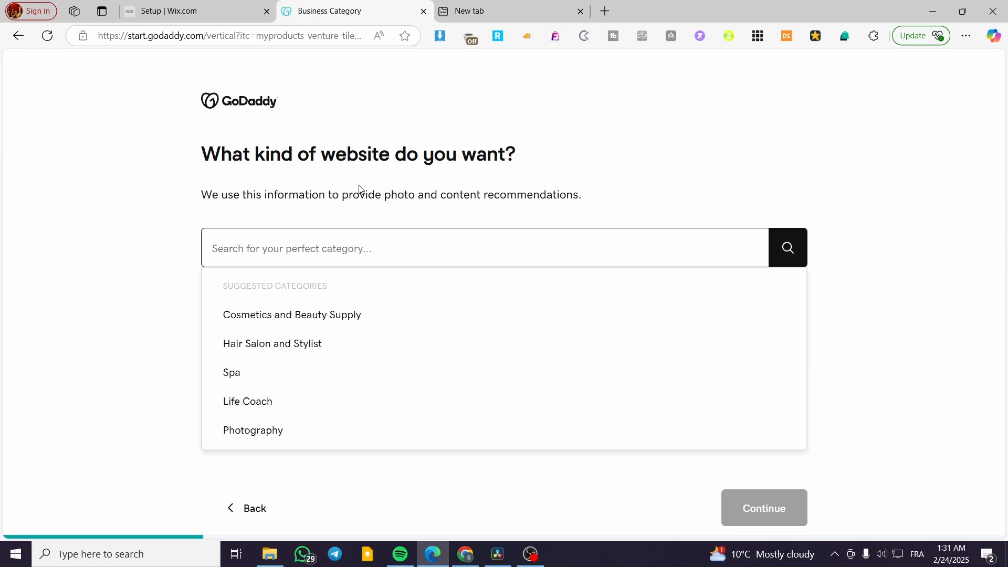
Search 'Real Estate' and pick the Real Estate suggestion as the website category
drag(209, 161, 557, 157)
click(533, 258)
text(Re)
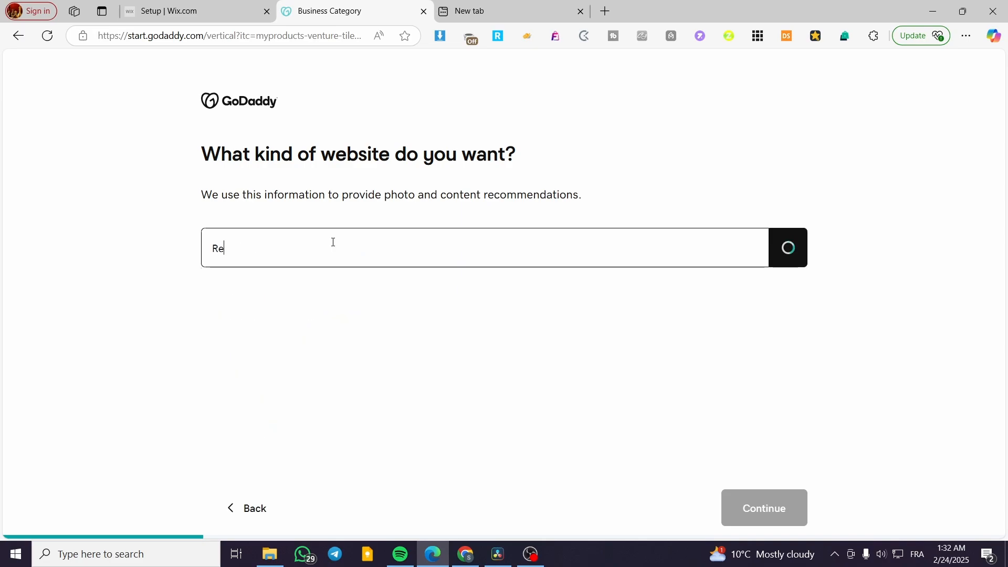
text(al E)
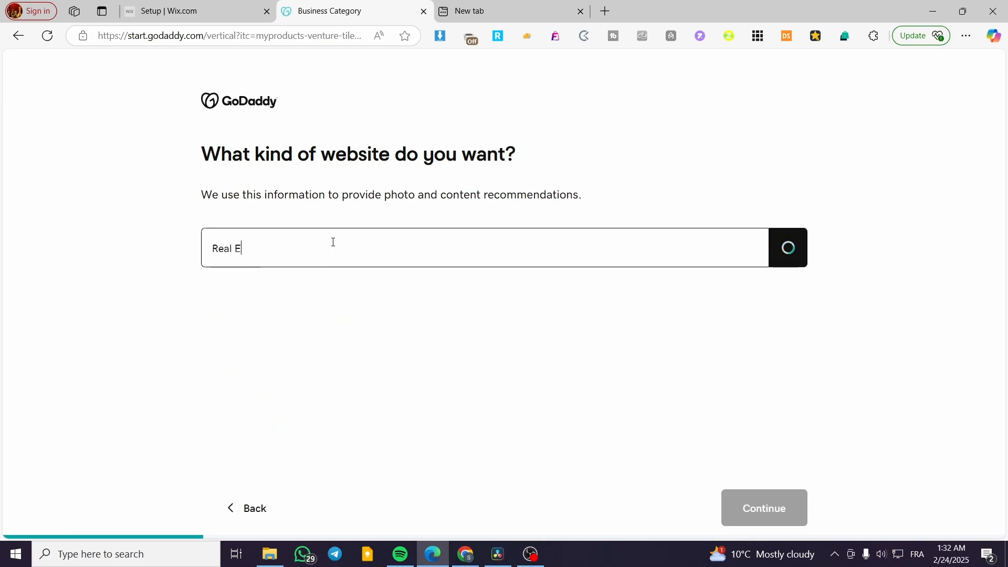
text(state)
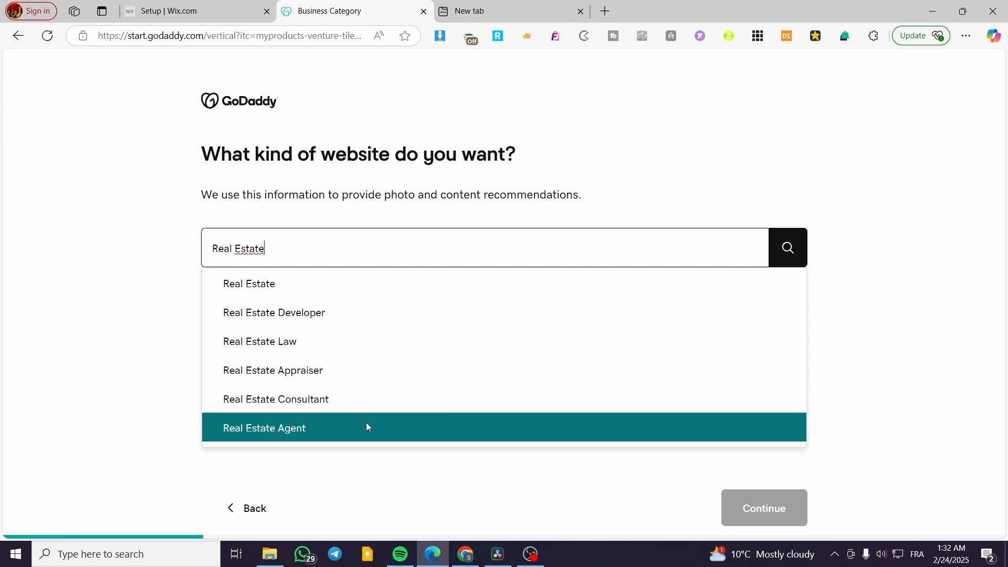
click(394, 286)
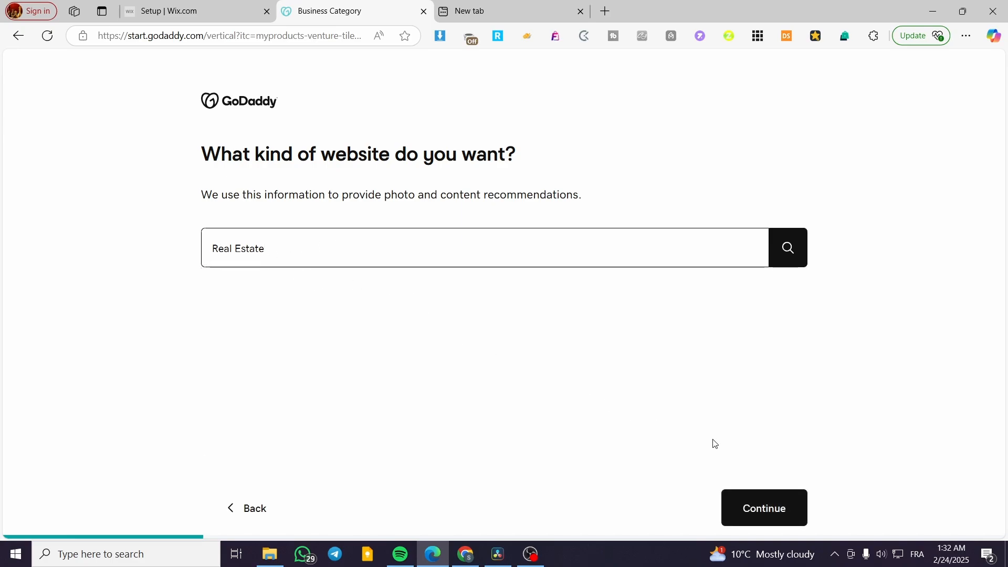
click(765, 506)
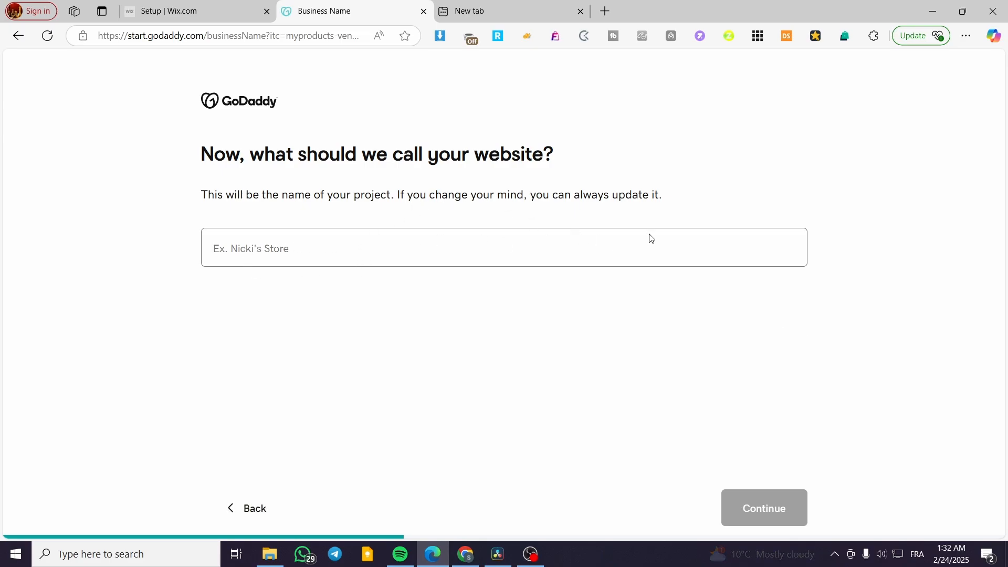
Enter 'Jack Real Estate Agency' as the website name and continue
text(Jack)
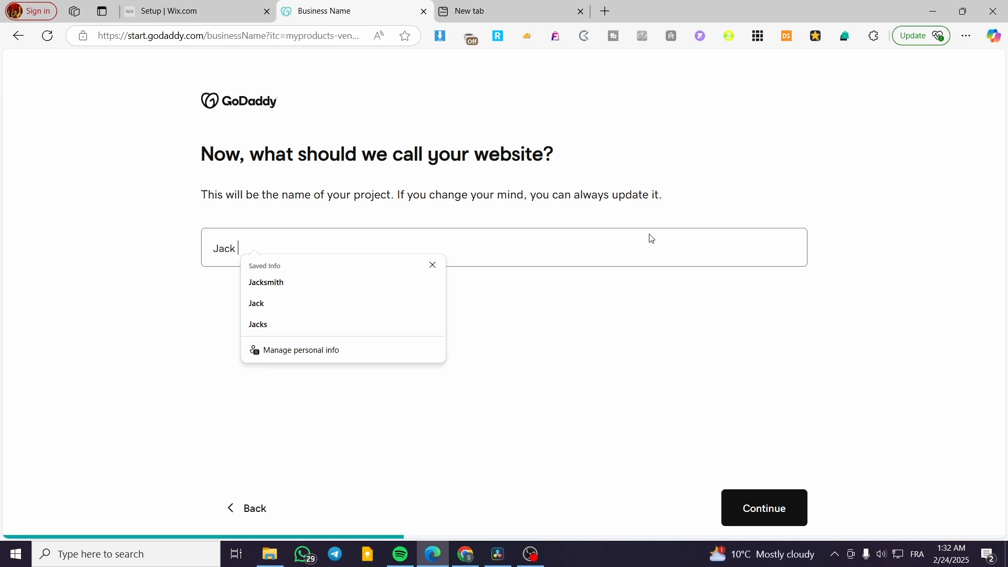
text( Real E)
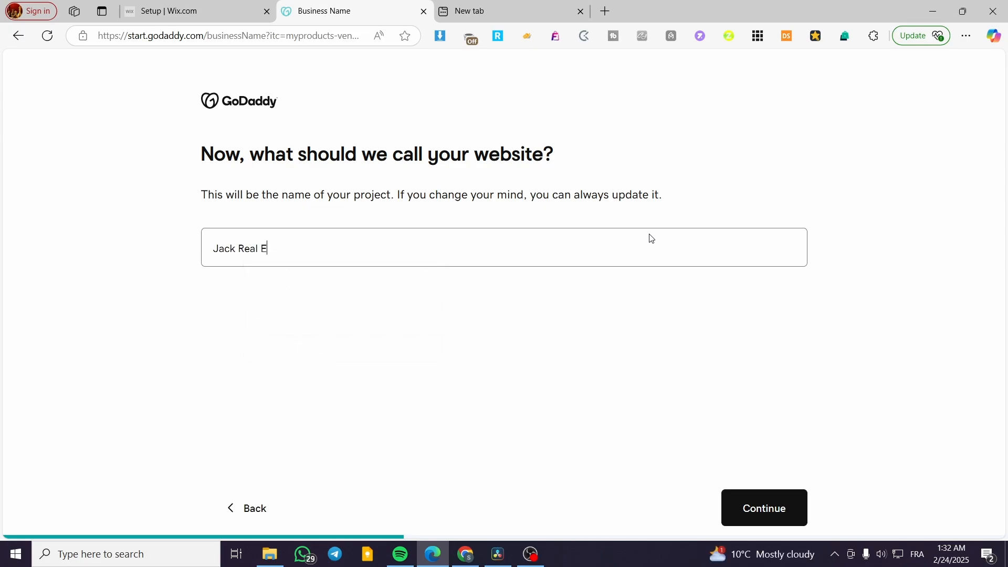
text(state Ag)
text(ncy)
click(779, 516)
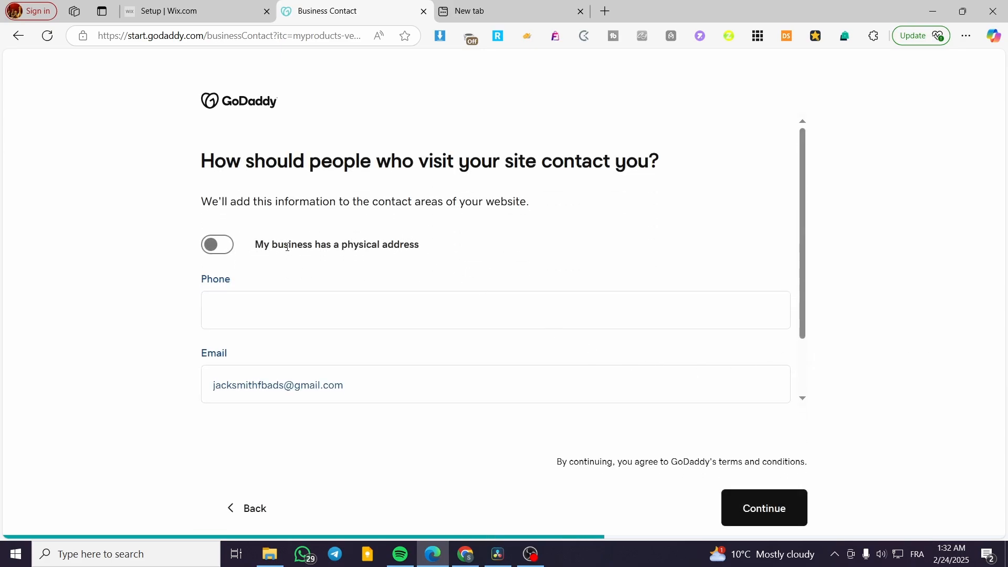
Mark the business as having a physical address, block location access, and choose the New York address suggestion
click(221, 251)
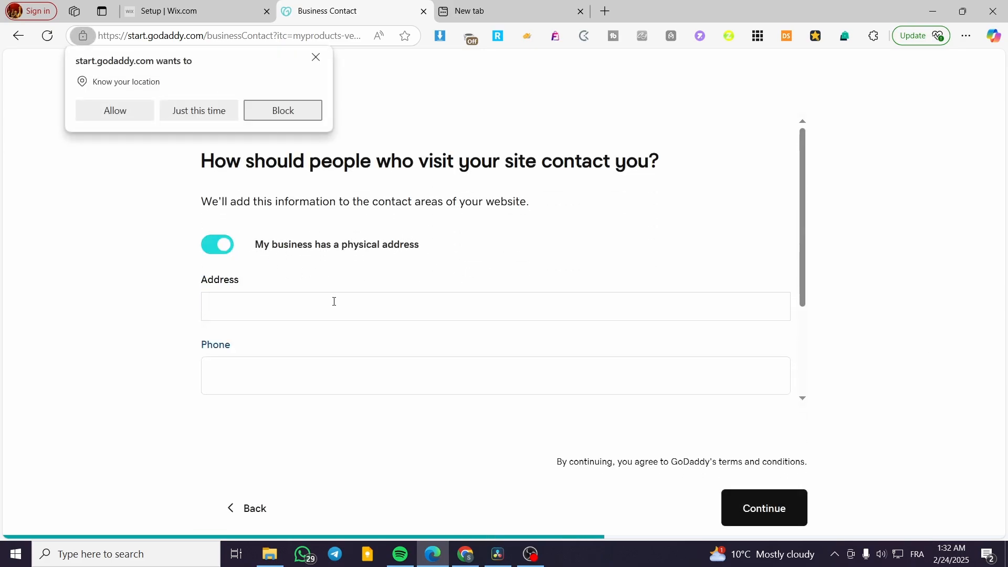
click(317, 58)
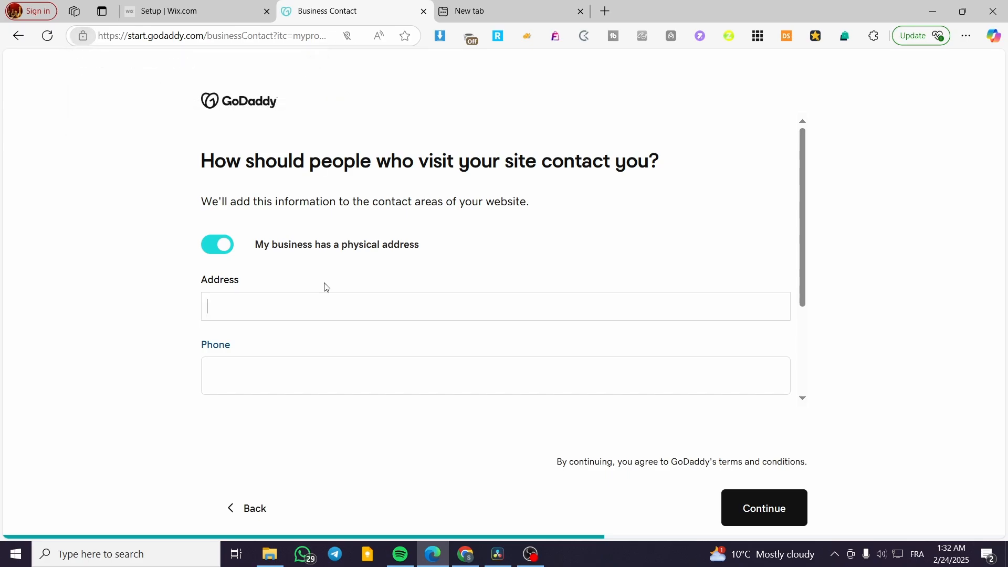
click(283, 111)
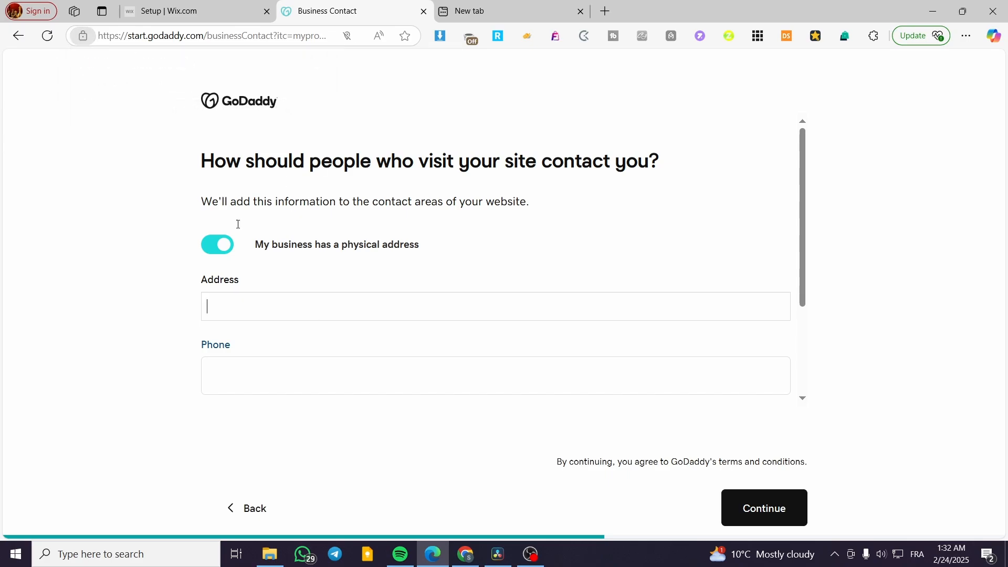
click(292, 303)
click(374, 352)
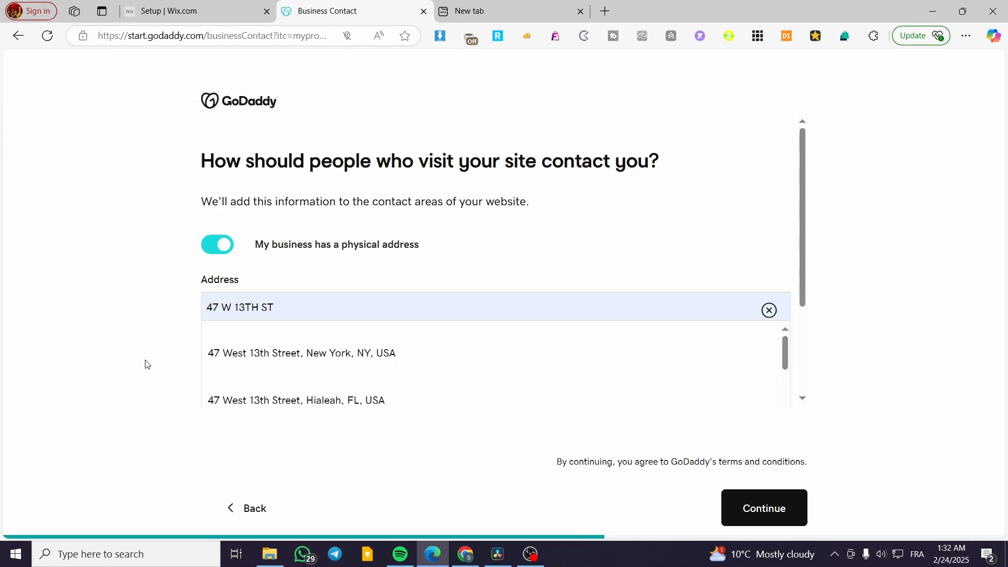
click(366, 362)
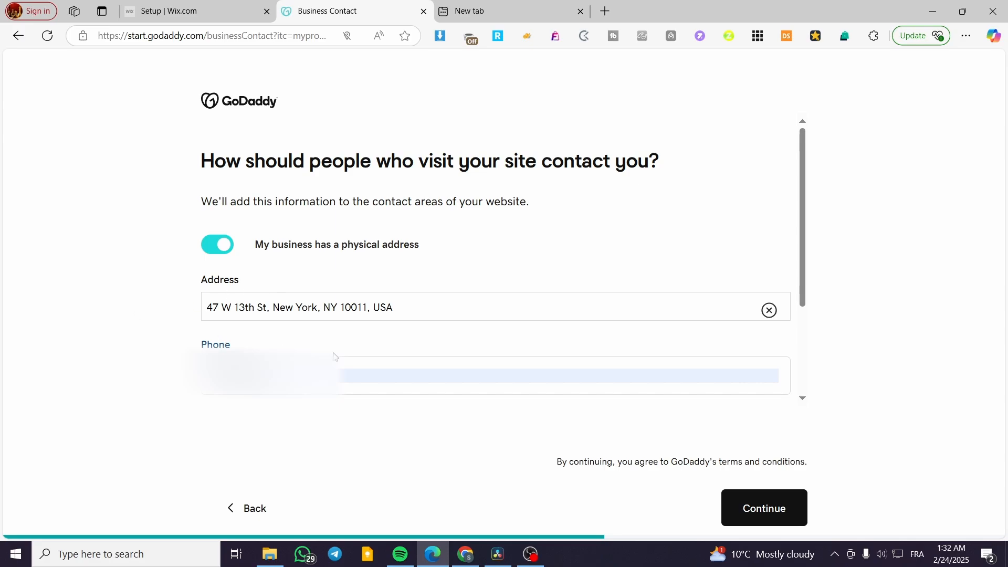
click(358, 376)
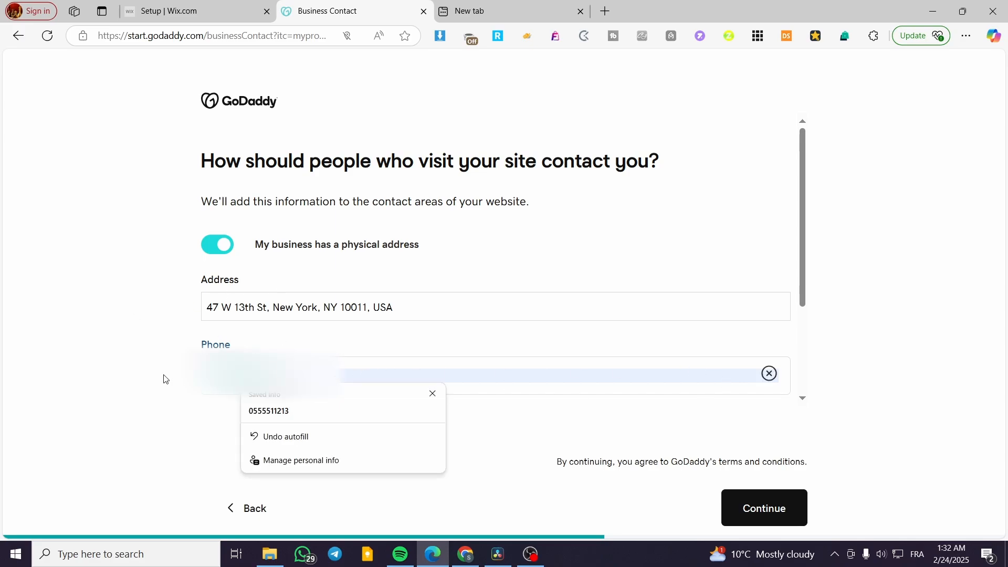
key(BackSpace)
text(+)
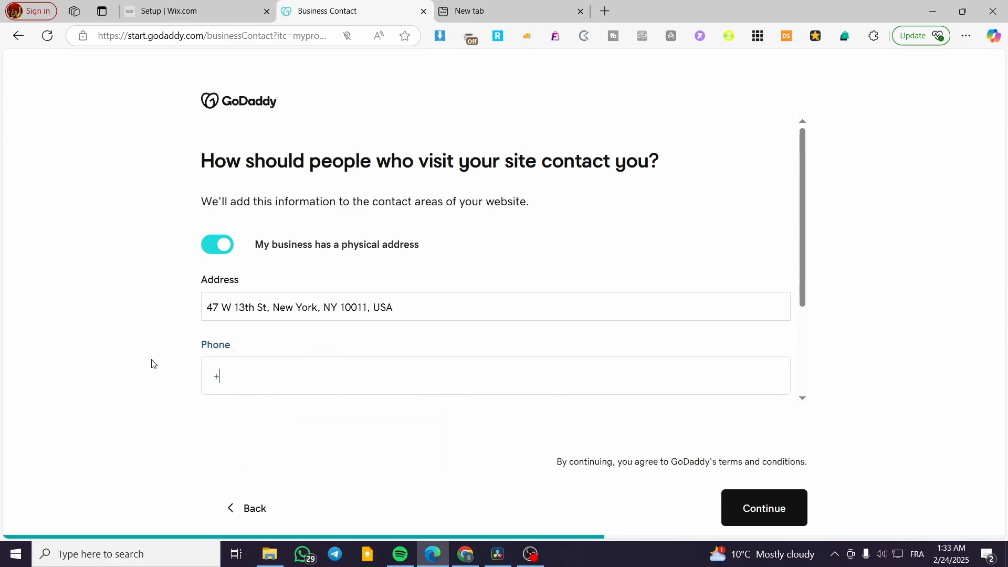
text(12345678790)
mouse_move(797, 245)
mouse_down()
mouse_move(797, 342)
mouse_move(808, 234)
mouse_up()
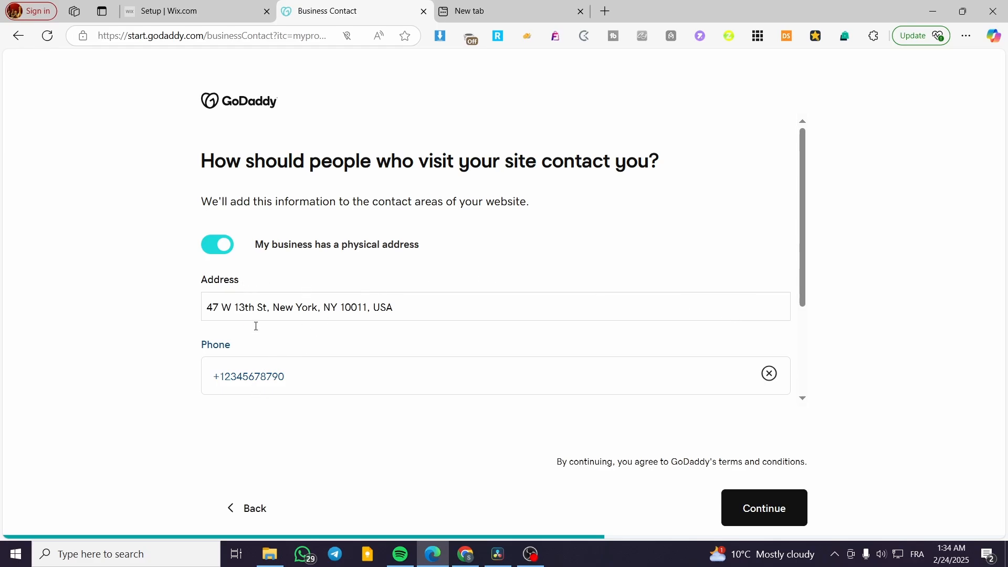
scroll(323, 360, down, 2)
click(775, 510)
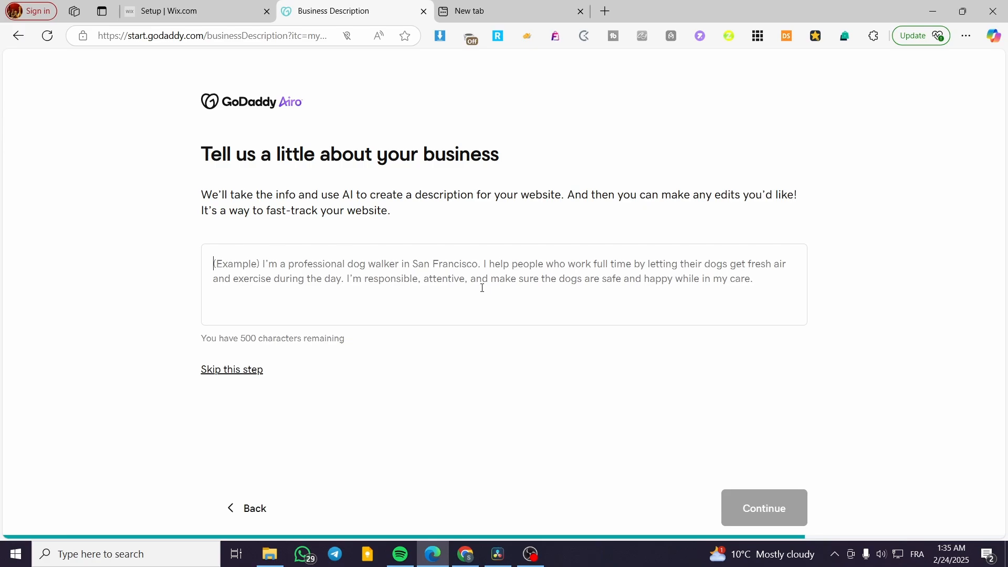
Type the agency description about luxurious apartments and penthouses, fixing typos, and continue
text(we are a)
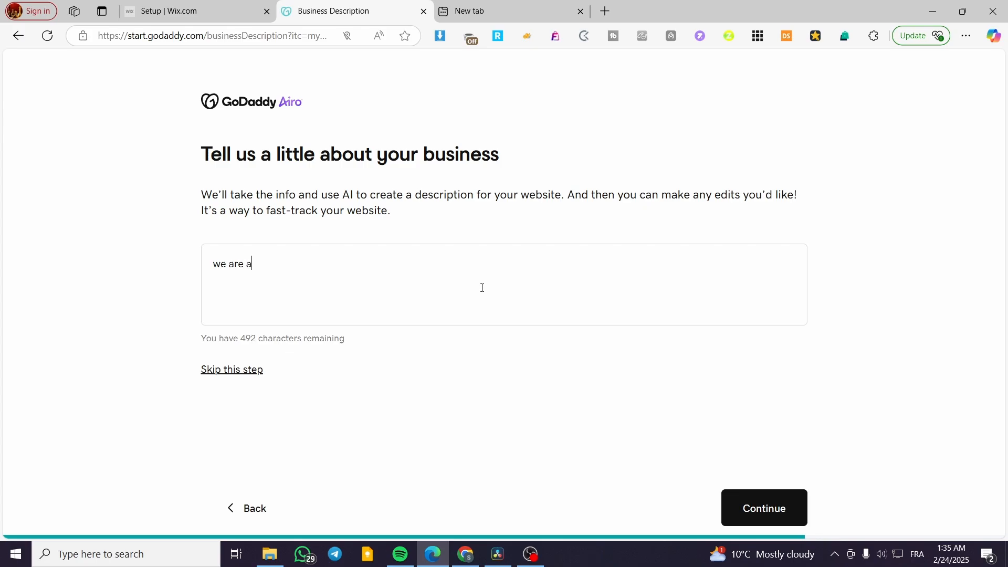
text(n)
key(BackSpace)
key(BackSpace)
text(real Estate Agency th)
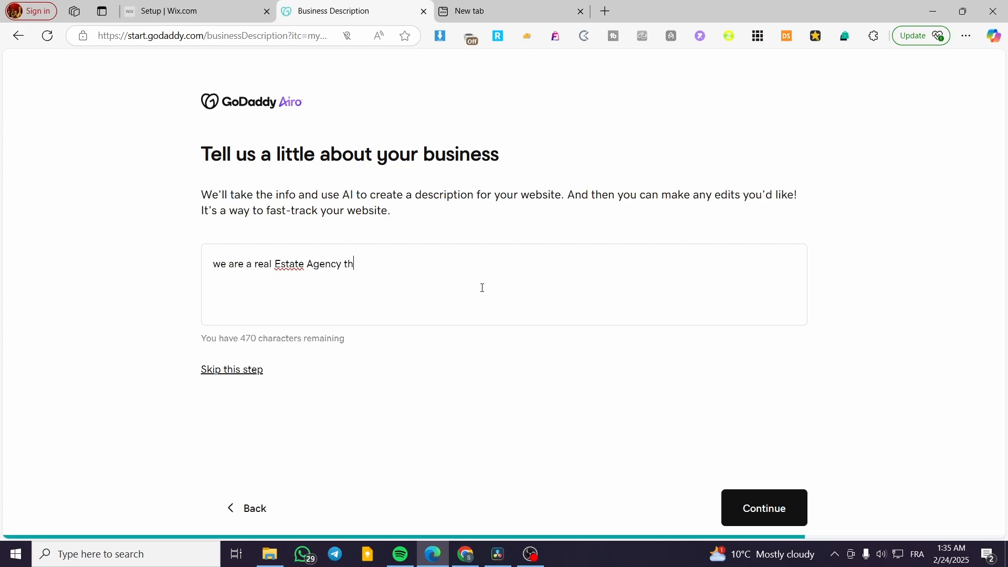
text(at specialse)
key(BackSpace)
text(ise in )
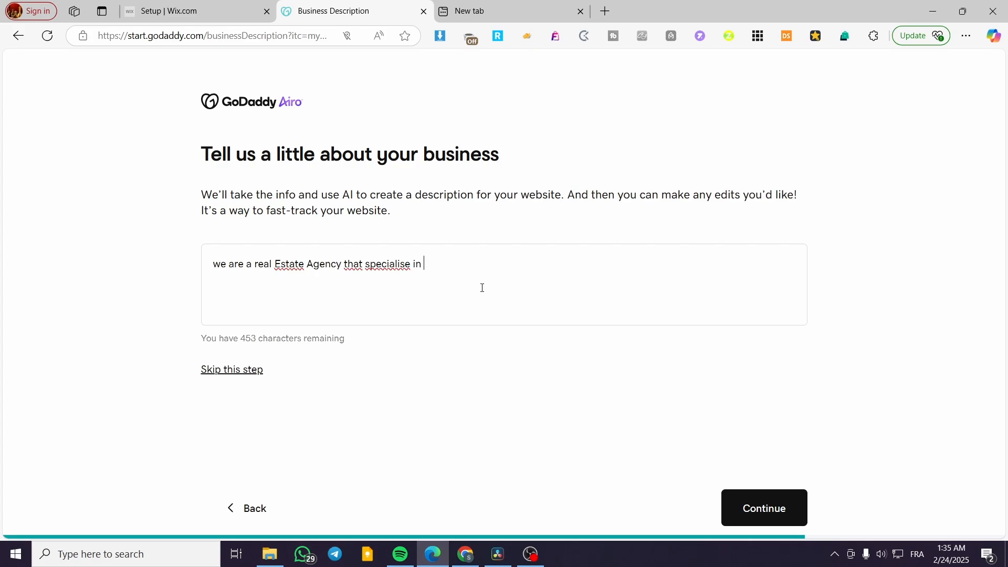
text(luxur)
text(ious )
text(appar)
text(rtme)
text(nt and)
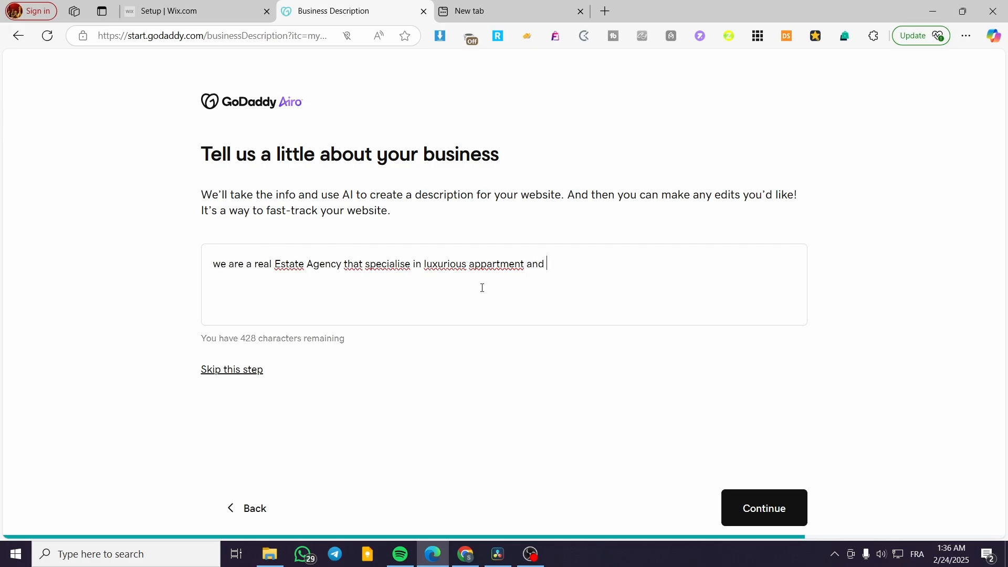
click(524, 264)
text(s)
text(penthouses)
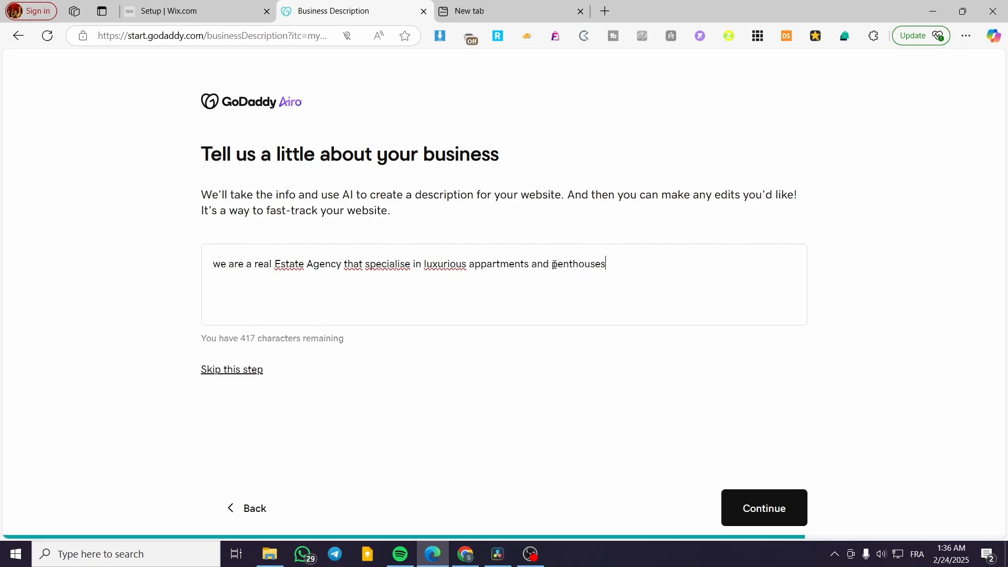
click(772, 513)
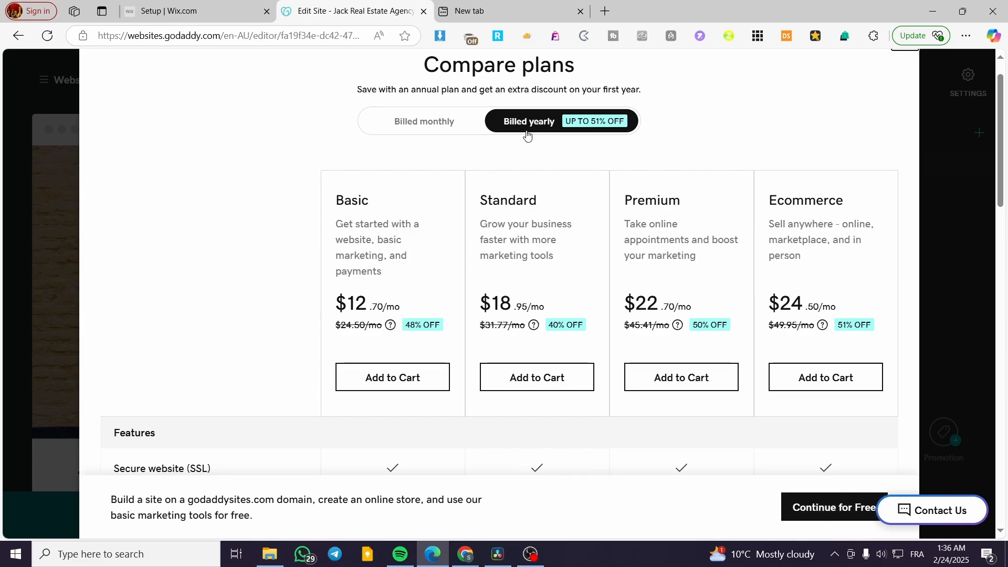
Compare monthly versus yearly plan prices, then close the Compare plans window
click(439, 121)
click(411, 120)
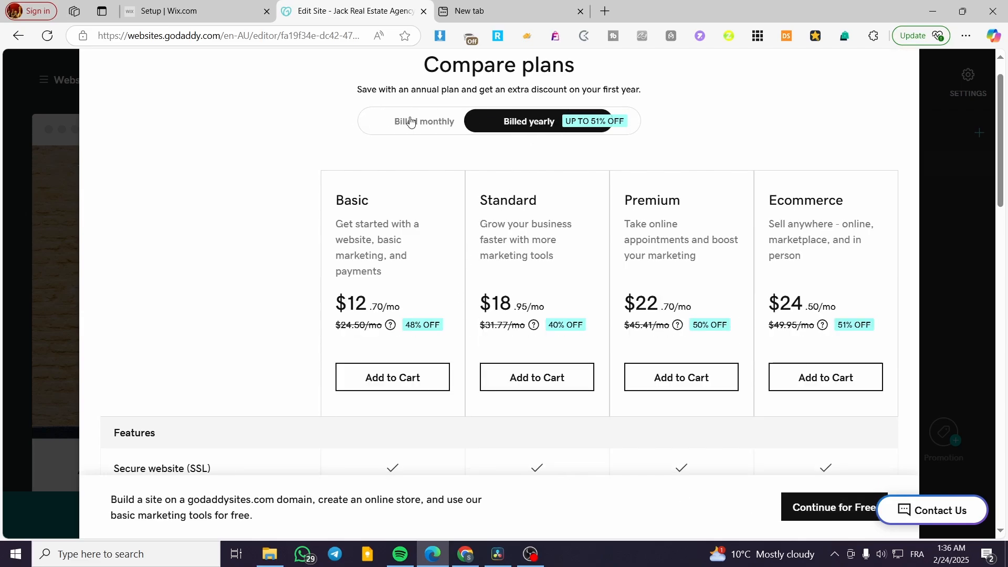
scroll(399, 383, down, 2)
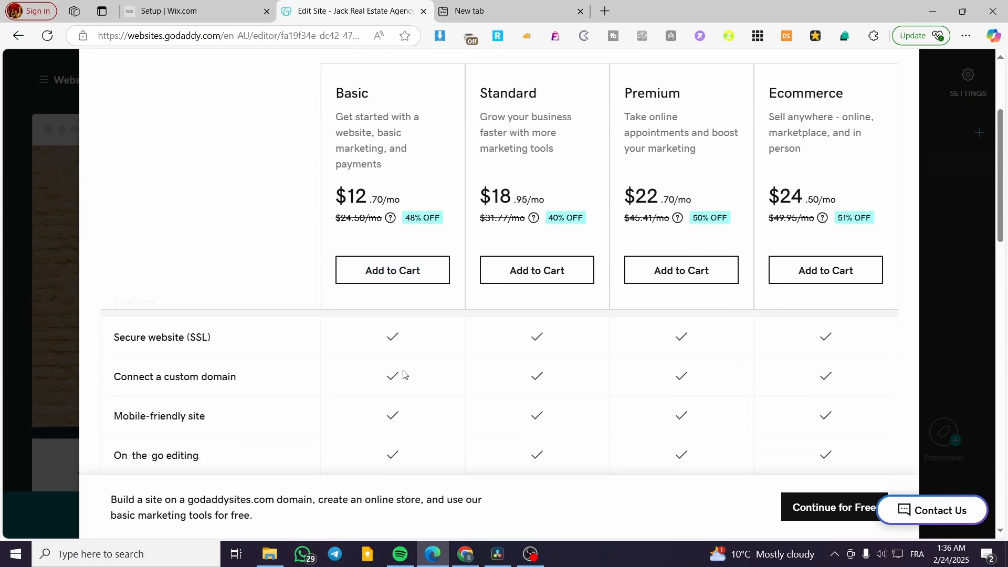
scroll(403, 375, up, 3)
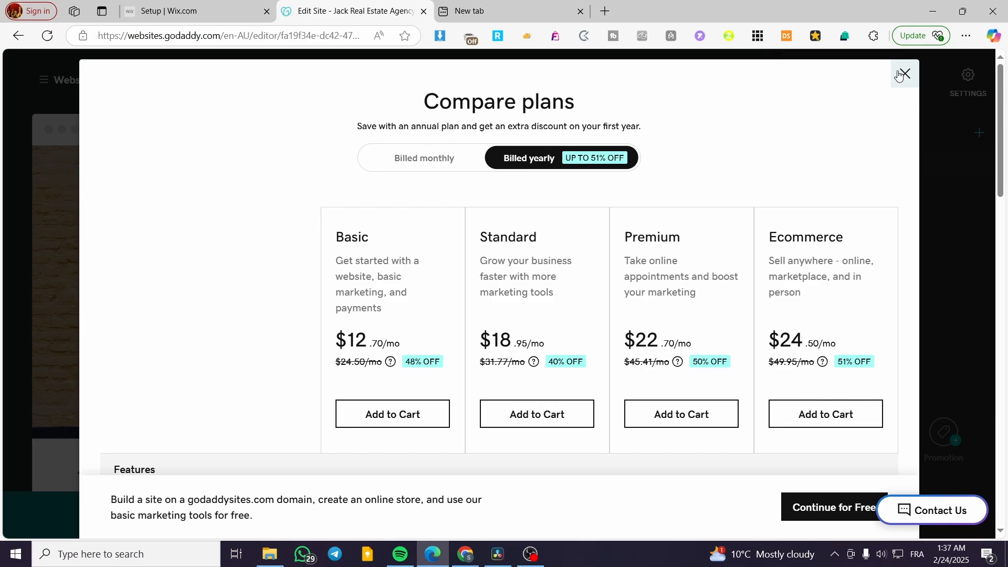
click(900, 75)
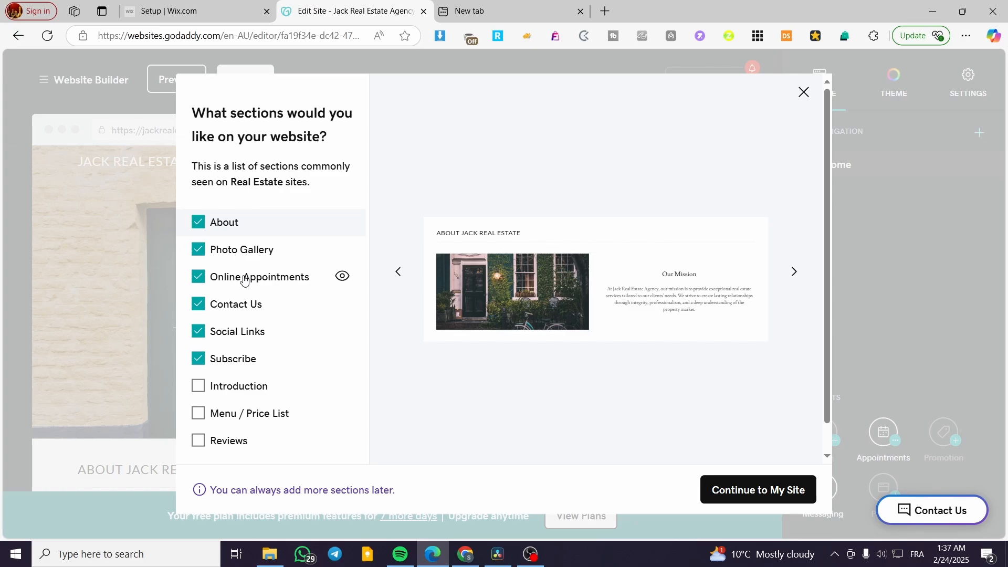
Keep Social Links, leave Menu / Price List unticked, tick Reviews, and continue to the site
click(239, 335)
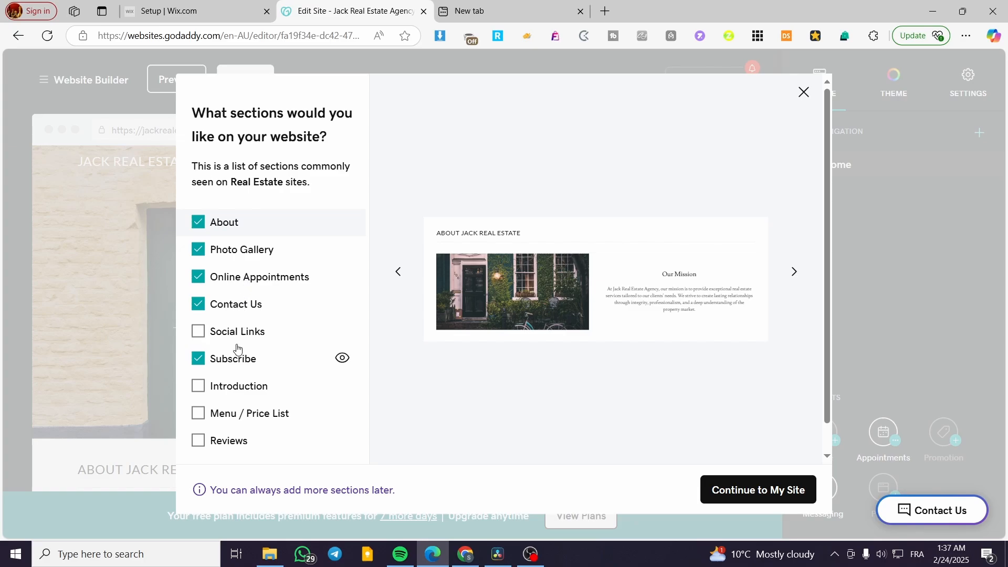
click(238, 336)
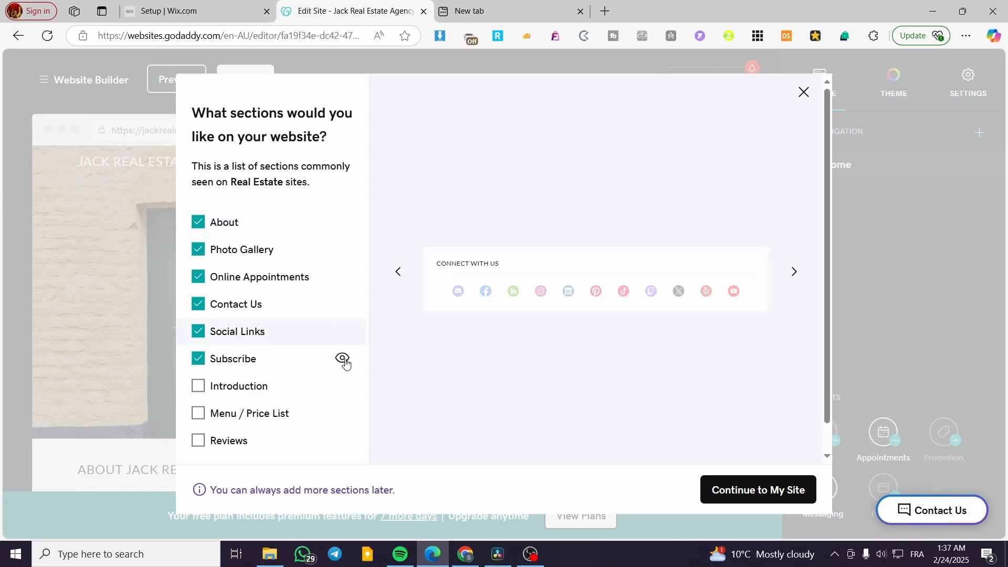
scroll(229, 387, down, 1)
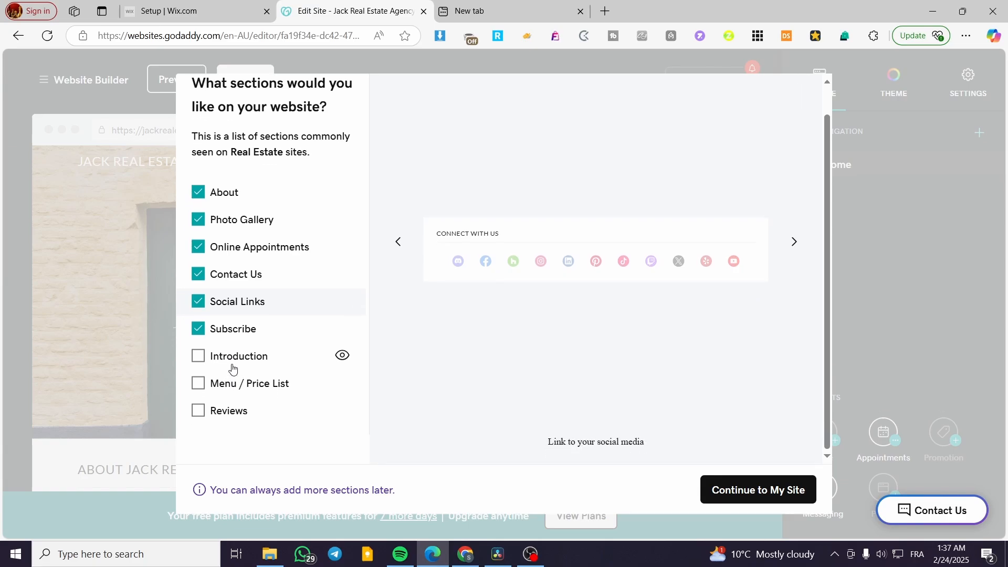
click(226, 386)
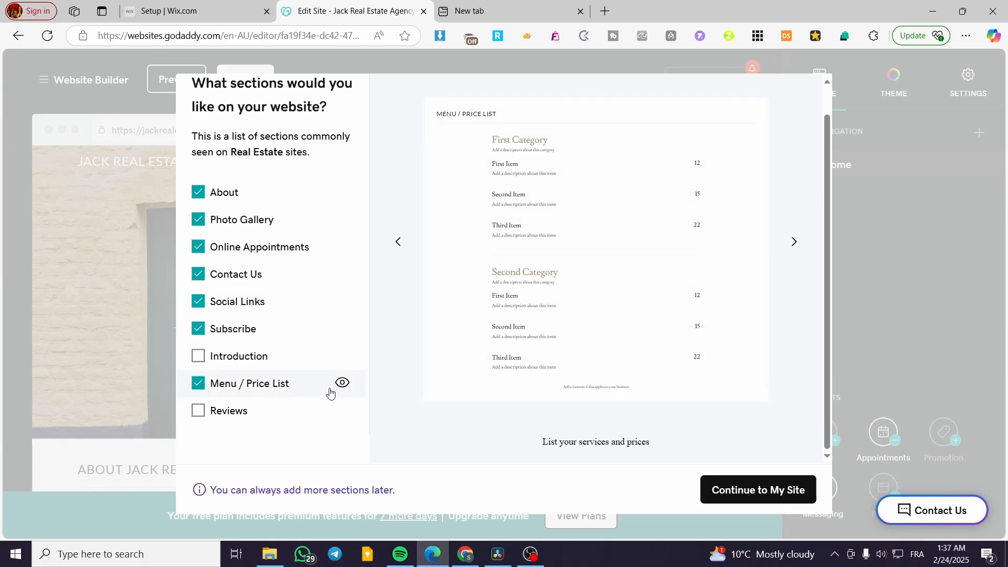
click(198, 391)
click(198, 411)
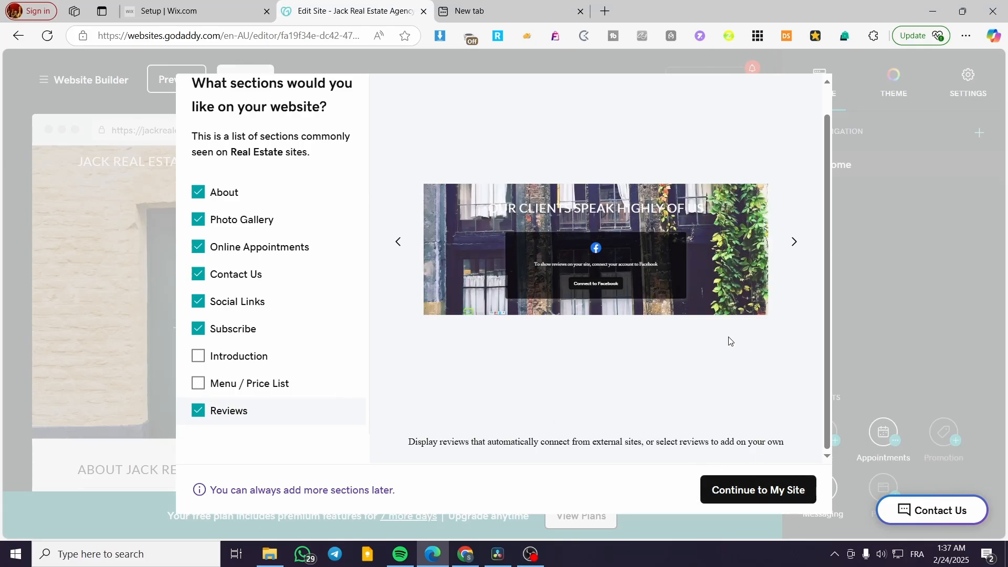
scroll(270, 263, up, 1)
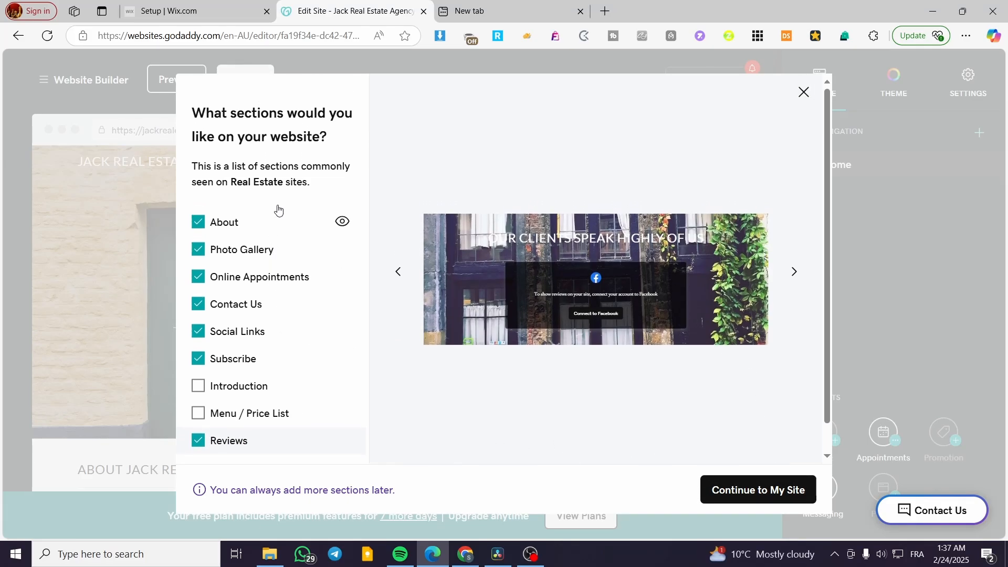
click(750, 490)
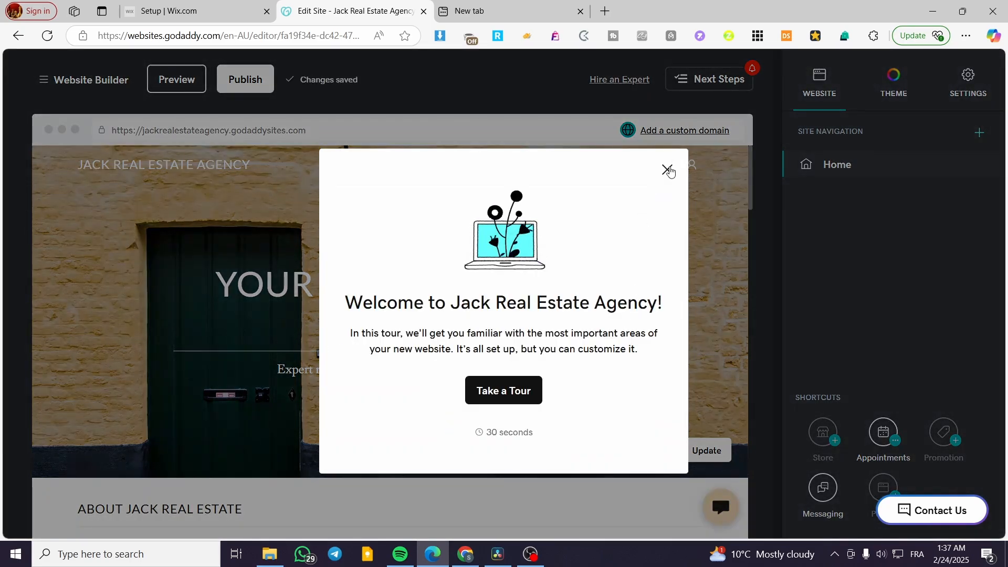
Close the welcome tour offer and the Next Steps tip
click(667, 169)
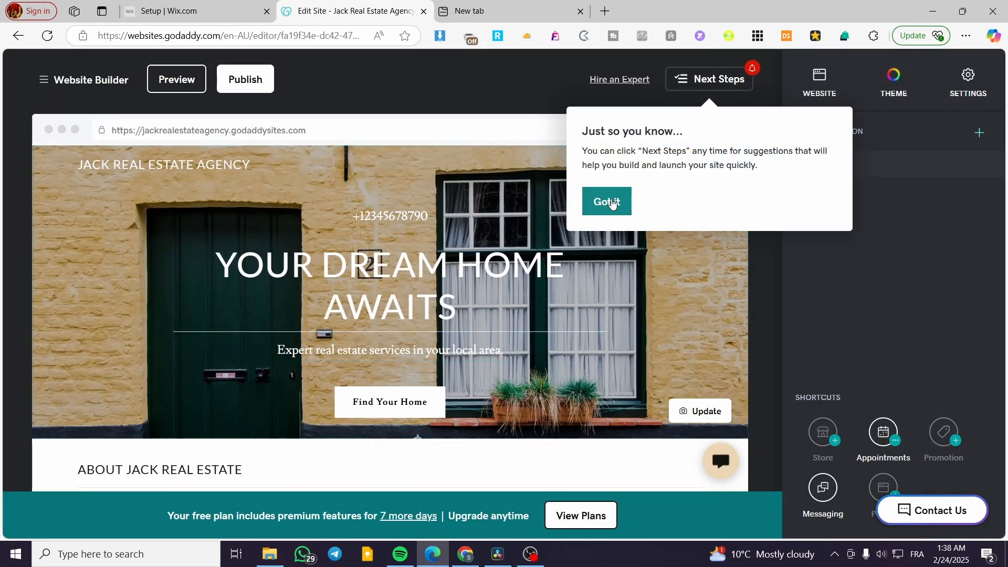
click(607, 201)
scroll(525, 327, down, 4)
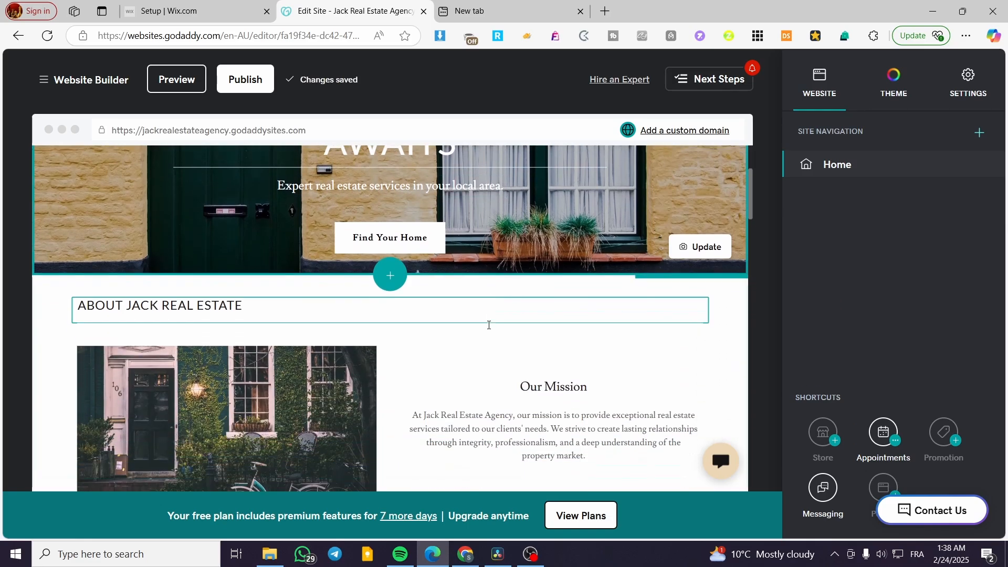
scroll(383, 347, up, 4)
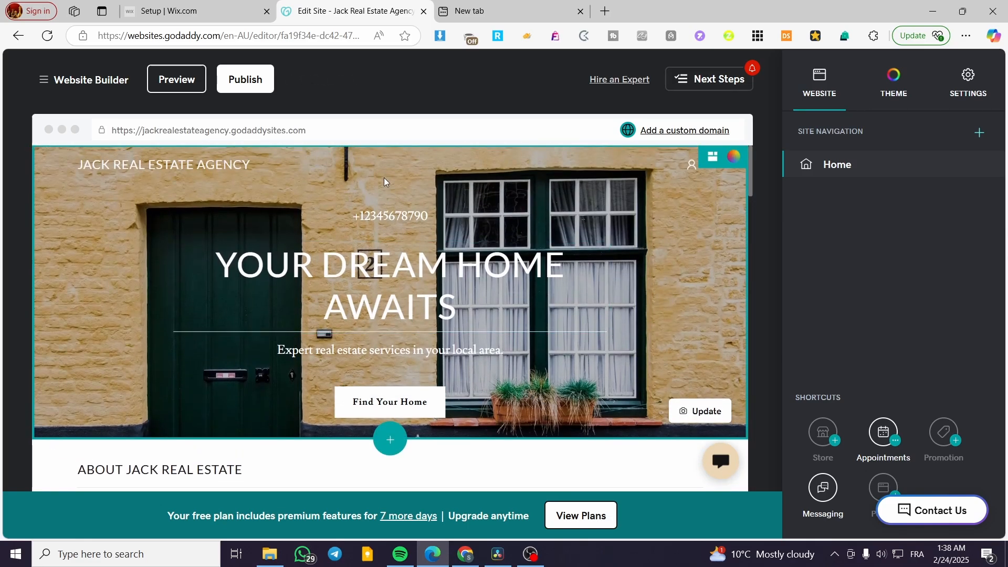
Preview the header's suggested colours and alternative layouts without applying any
click(735, 159)
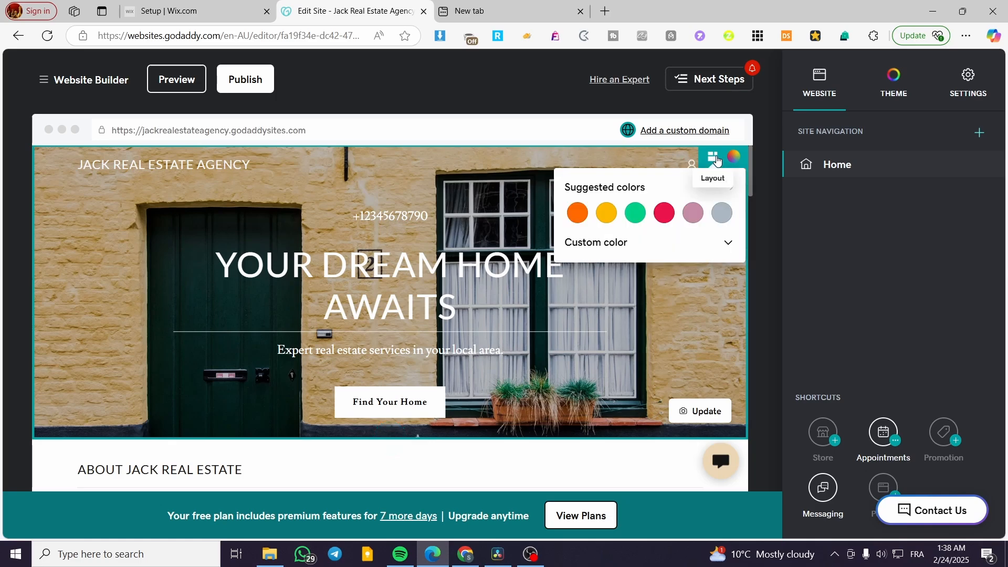
click(718, 160)
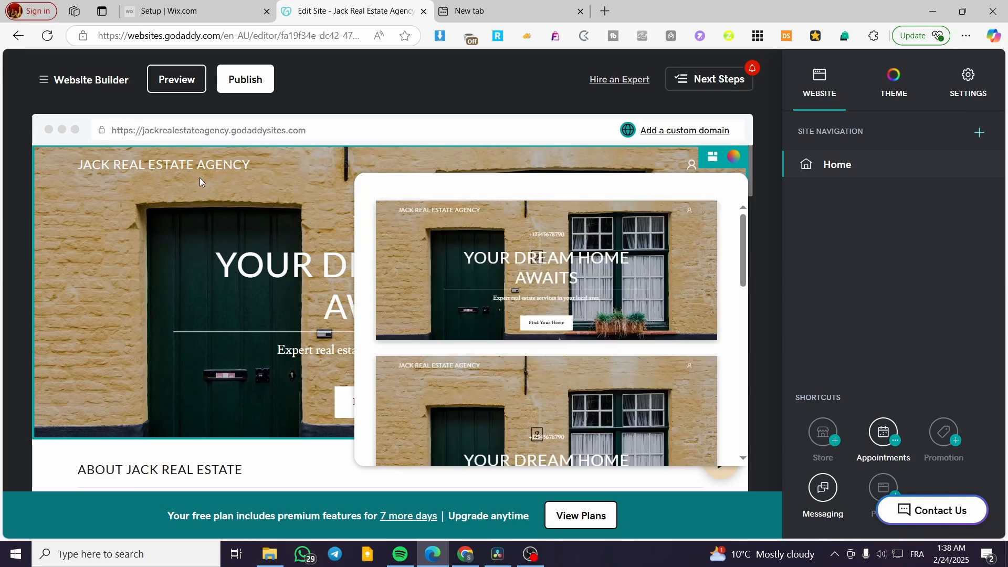
scroll(622, 325, down, 5)
scroll(621, 325, down, 3)
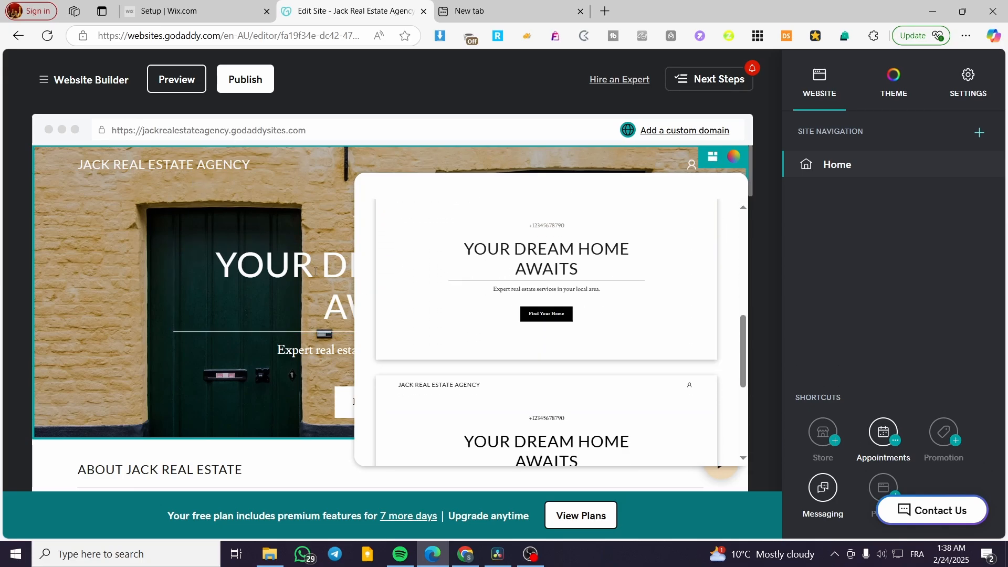
click(252, 298)
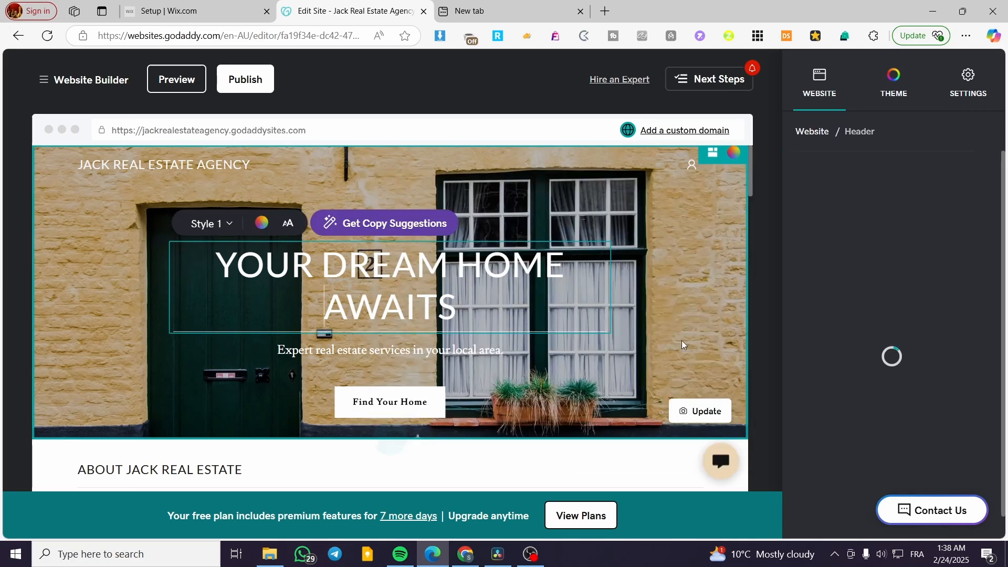
Browse alternative themes and apply BRIGHT in place of the Dawn theme
click(894, 86)
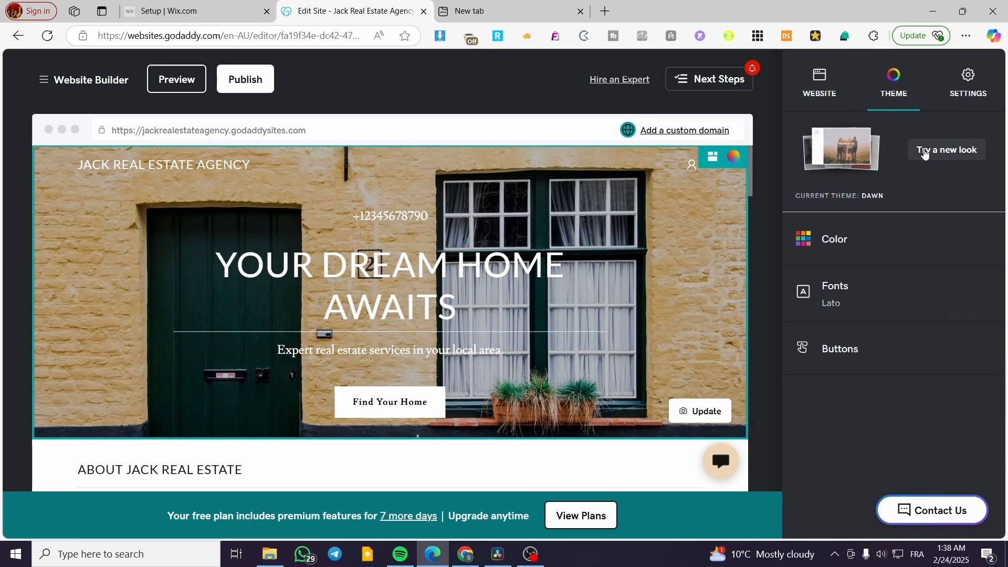
click(930, 154)
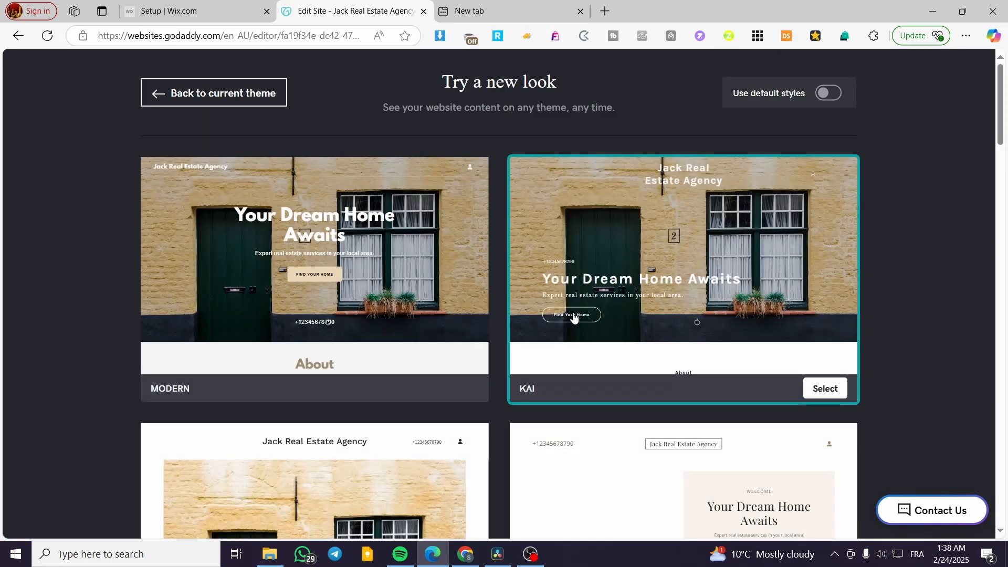
scroll(832, 319, down, 9)
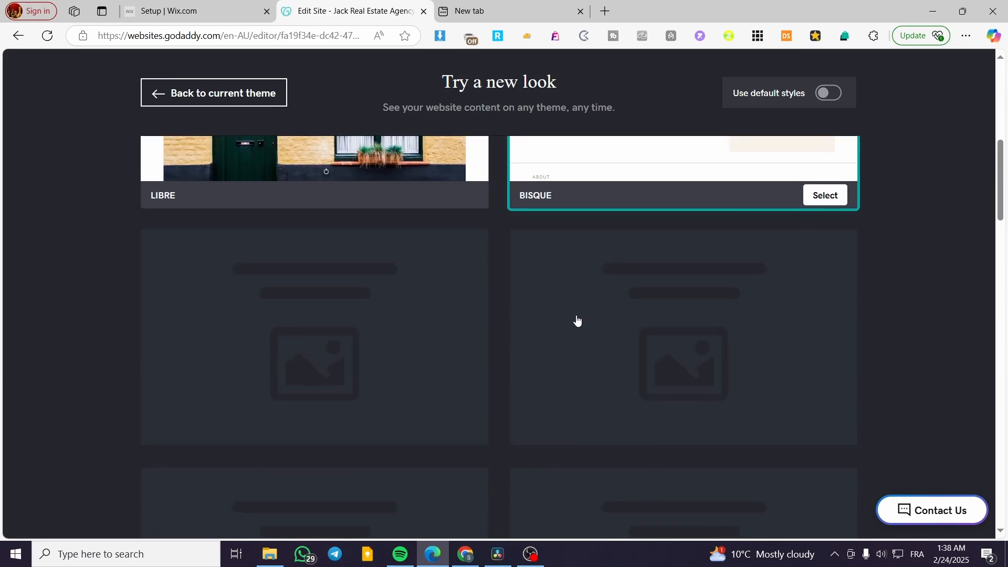
scroll(788, 346, down, 3)
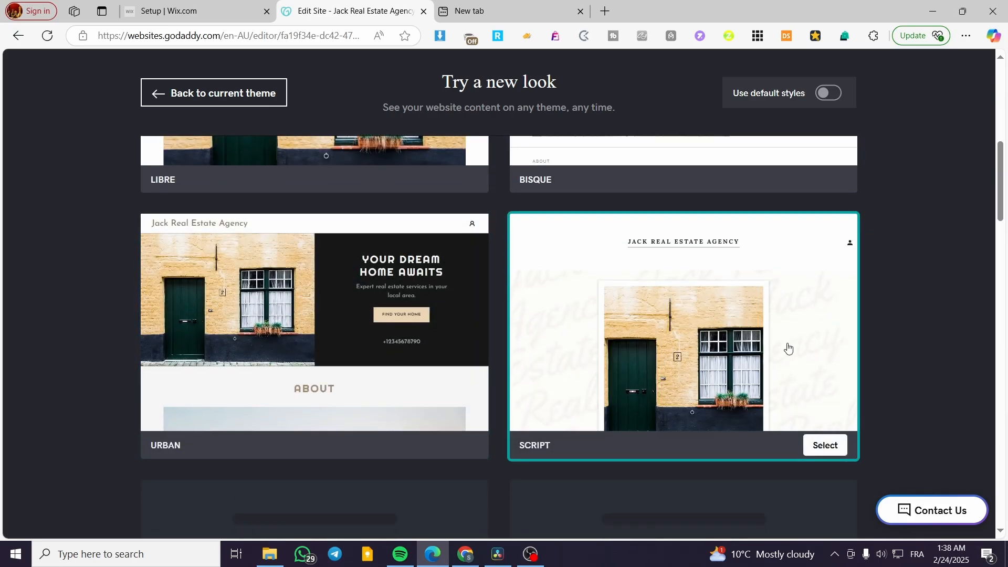
scroll(863, 375, down, 1)
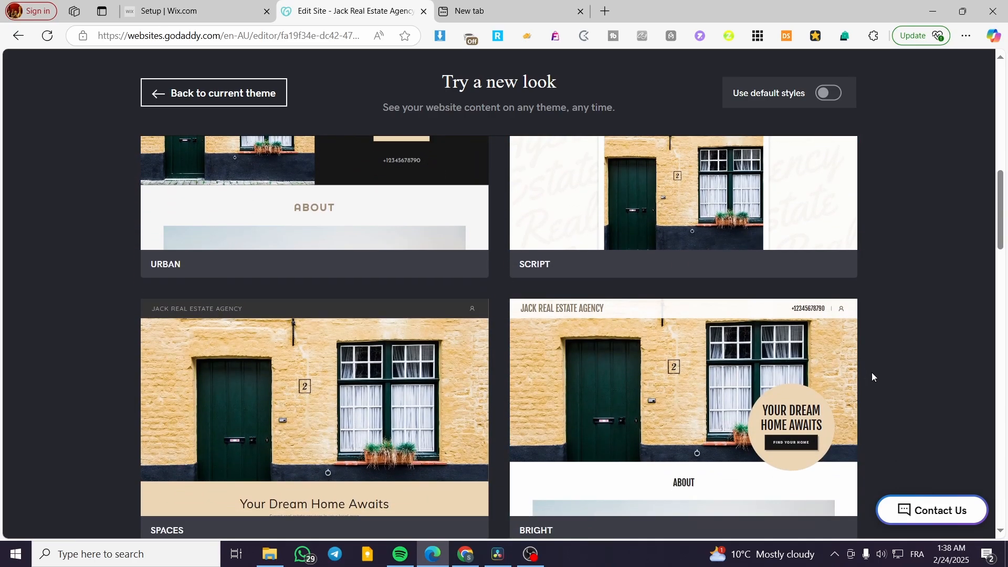
scroll(819, 373, down, 2)
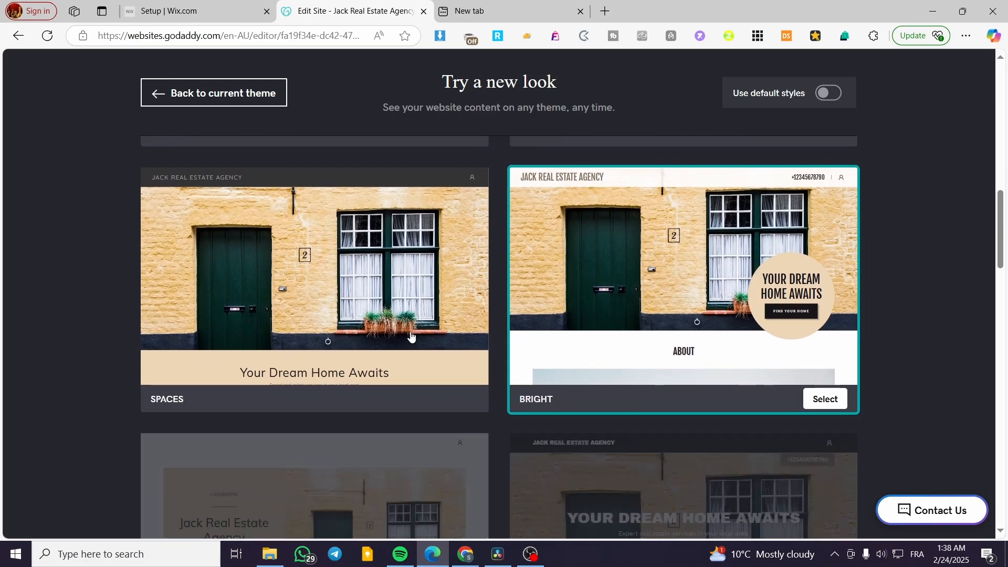
scroll(655, 342, down, 3)
scroll(745, 328, up, 3)
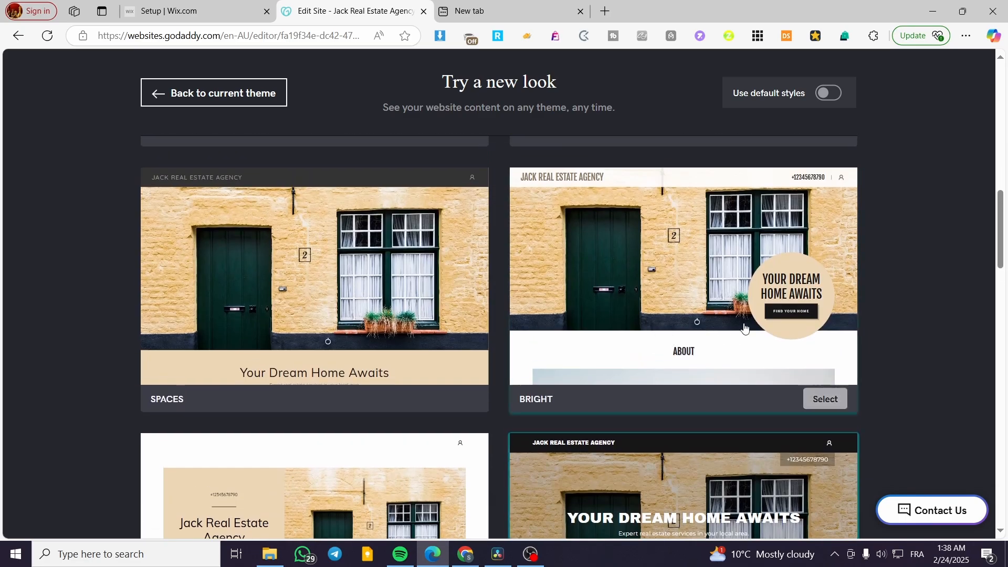
click(788, 291)
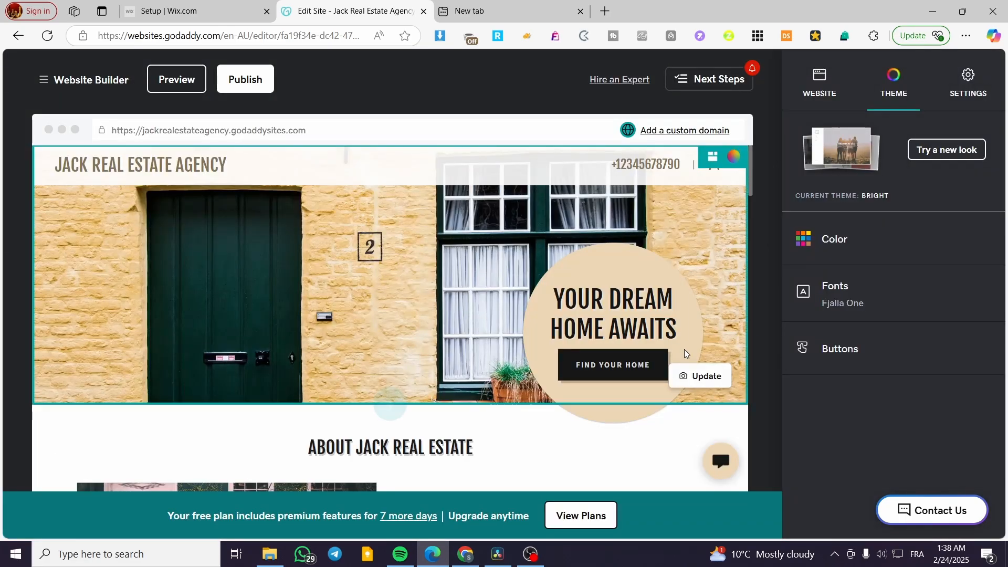
click(624, 257)
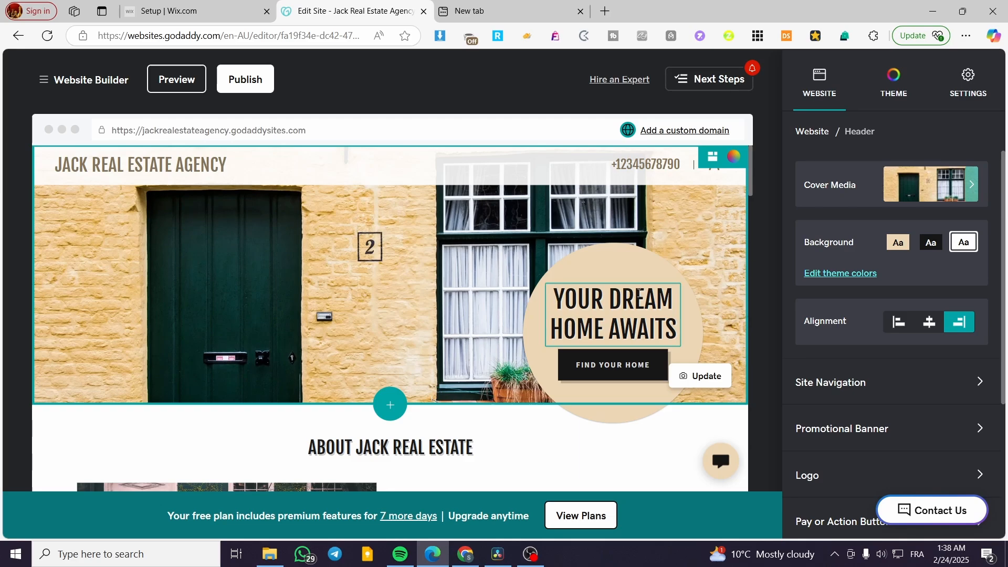
Scroll down the page until the photo gallery section is in view
scroll(440, 402, down, 2)
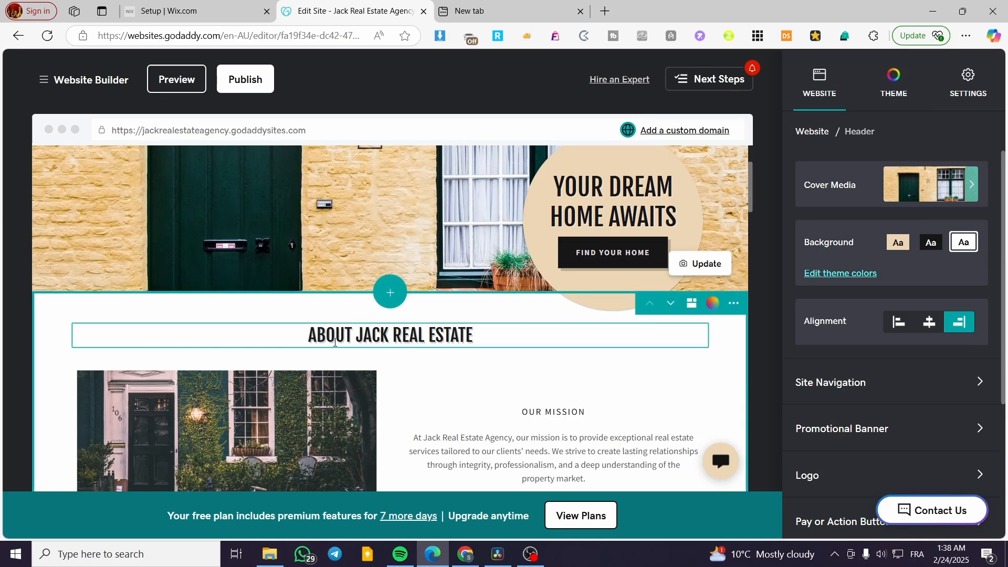
scroll(335, 343, down, 2)
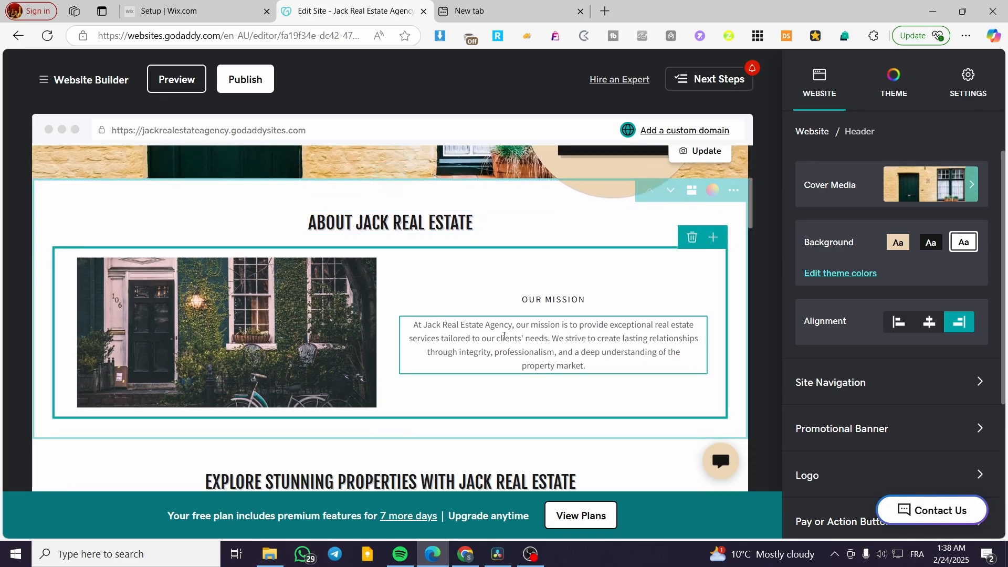
scroll(389, 338, down, 3)
scroll(509, 289, up, 1)
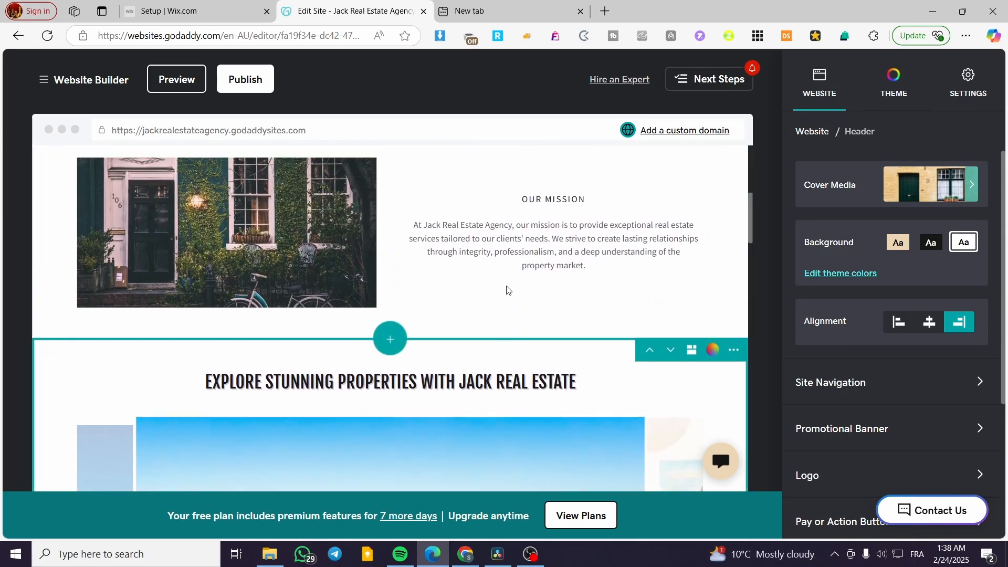
scroll(440, 299, down, 2)
scroll(440, 299, down, 2)
scroll(419, 333, up, 1)
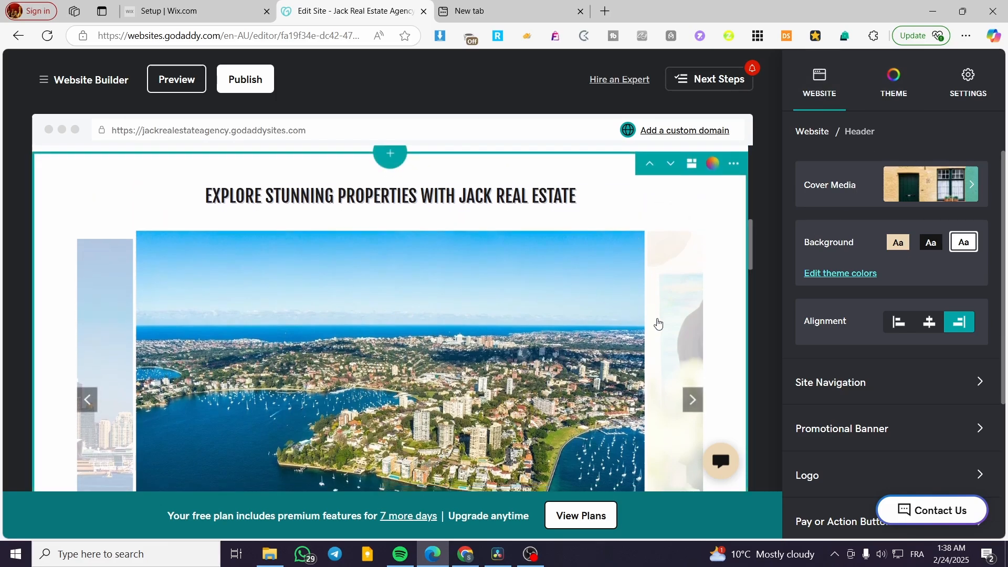
scroll(647, 328, down, 4)
scroll(646, 328, up, 2)
Select the photo gallery and step through each of its photos with the next arrow
click(695, 296)
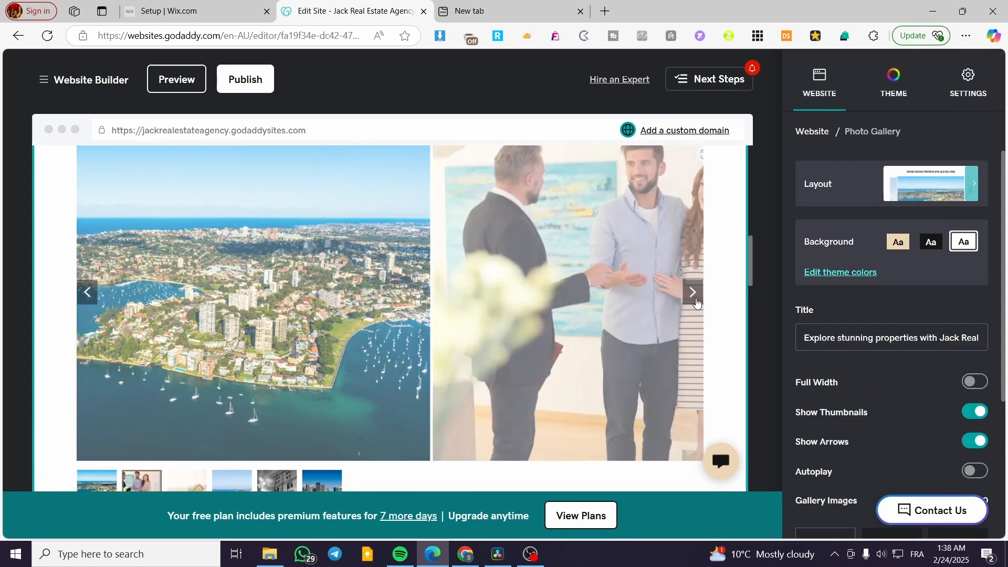
click(694, 294)
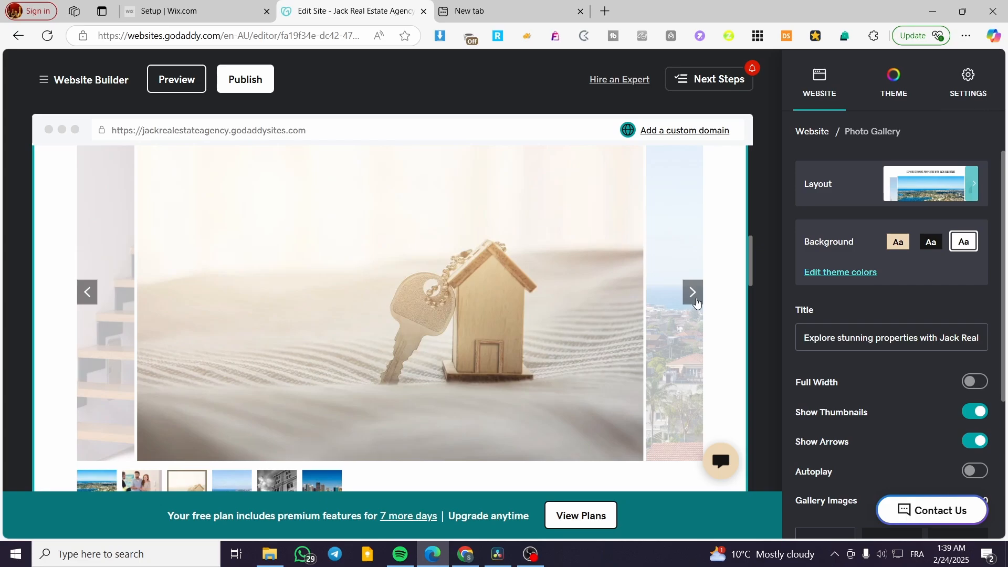
click(694, 294)
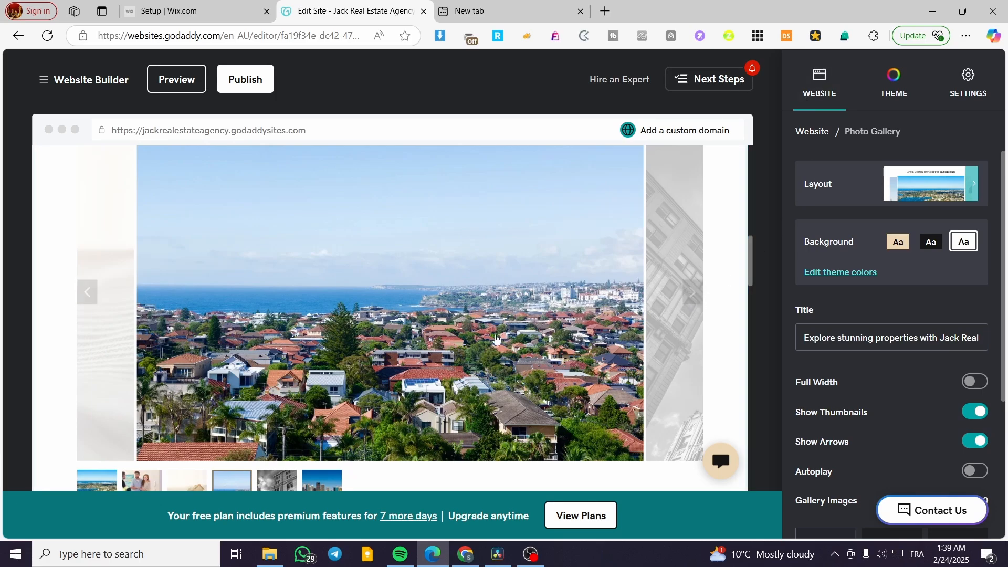
click(693, 292)
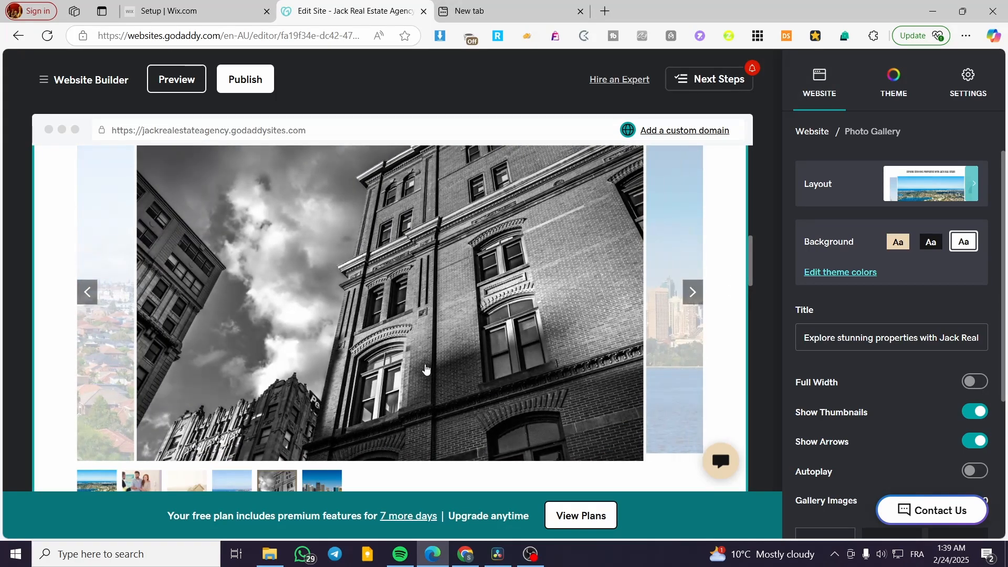
click(690, 298)
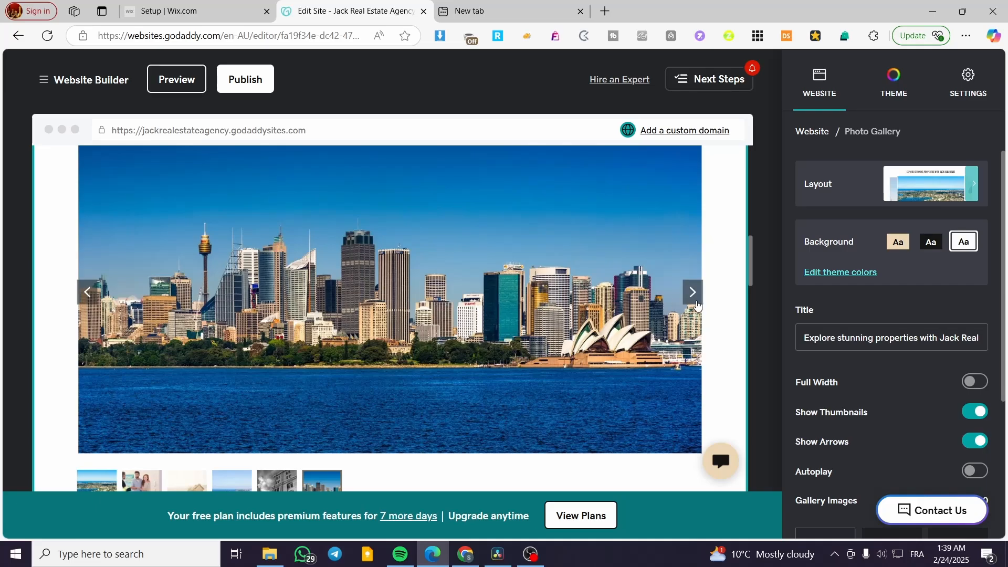
click(695, 300)
scroll(621, 393, down, 6)
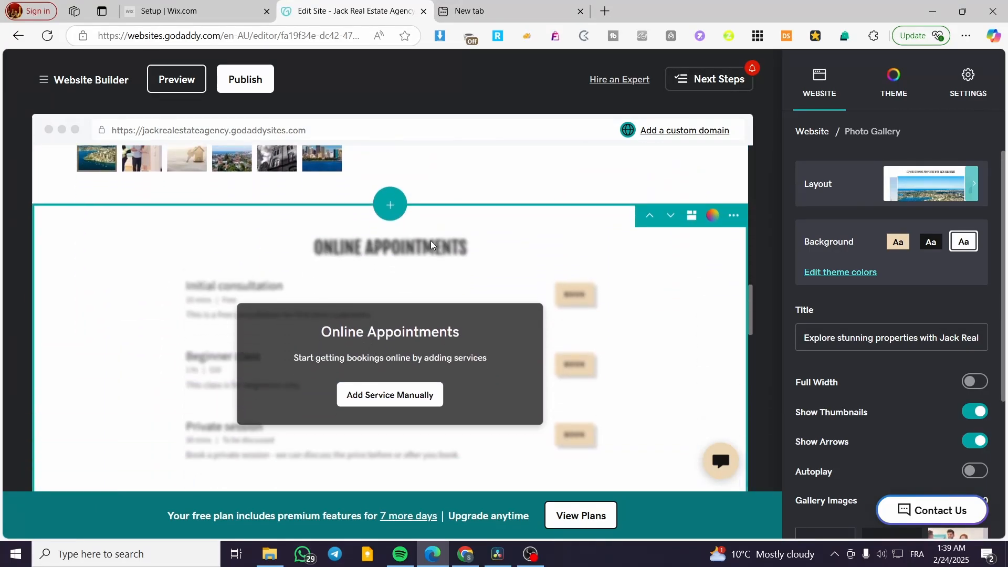
Set the Online Appointments layout to list view after trying card view
click(391, 341)
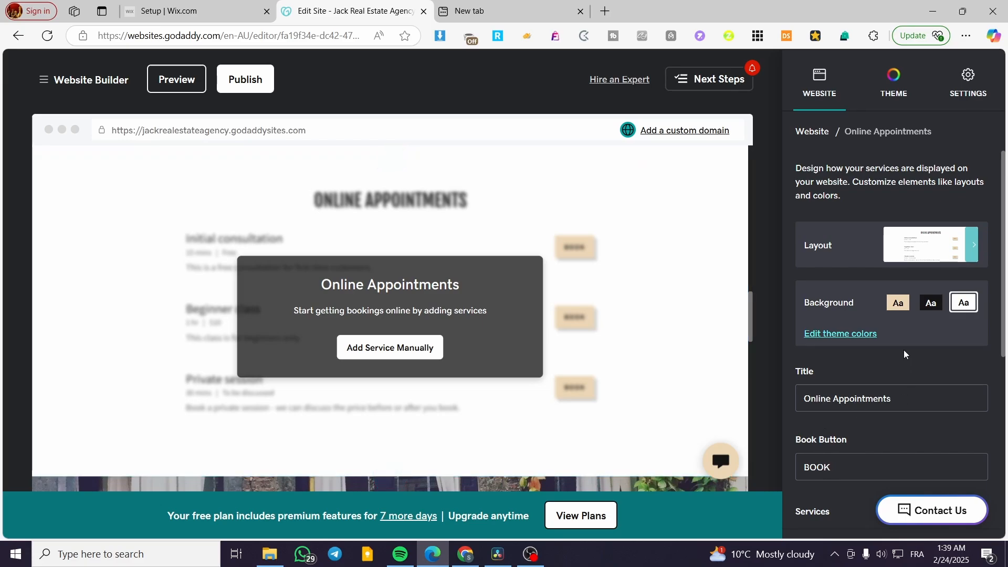
click(937, 251)
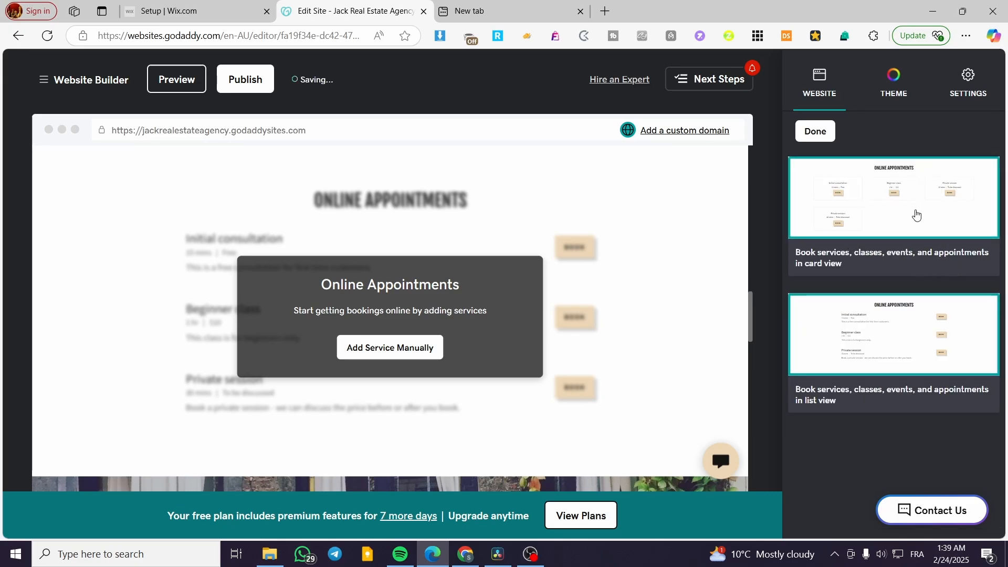
click(916, 214)
click(871, 327)
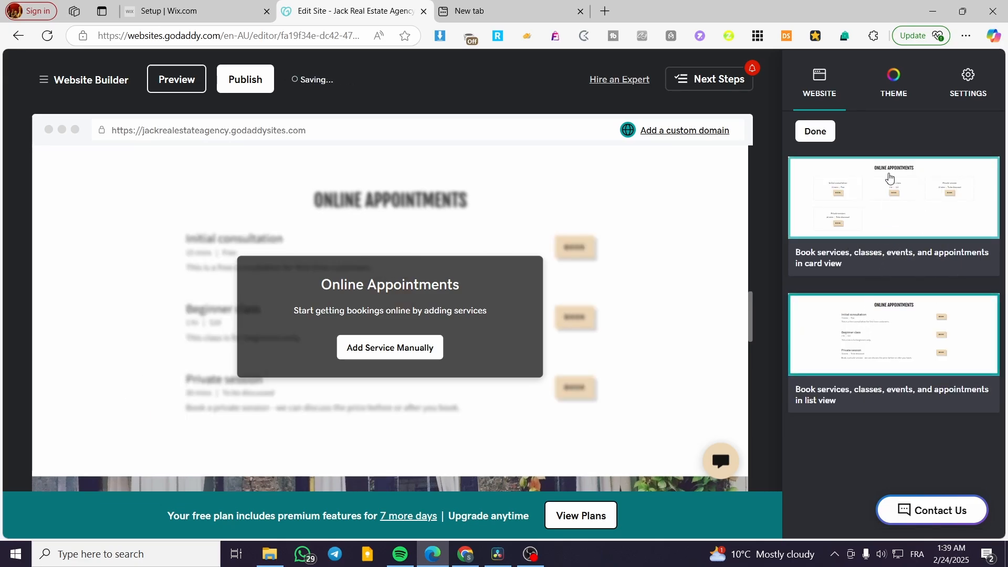
click(816, 131)
Go to the appointment availability settings via Update Availability
scroll(888, 389, down, 6)
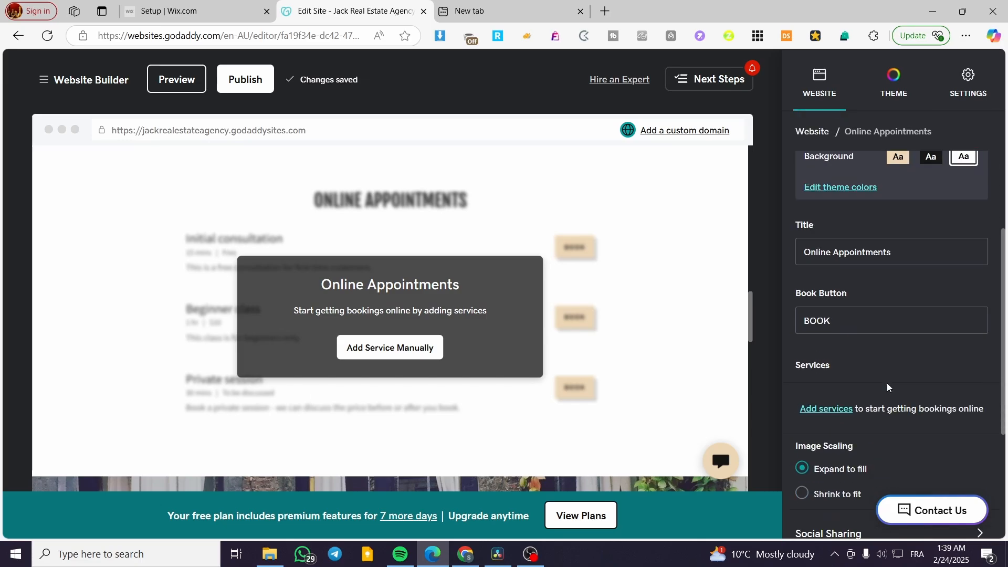
scroll(847, 366, down, 1)
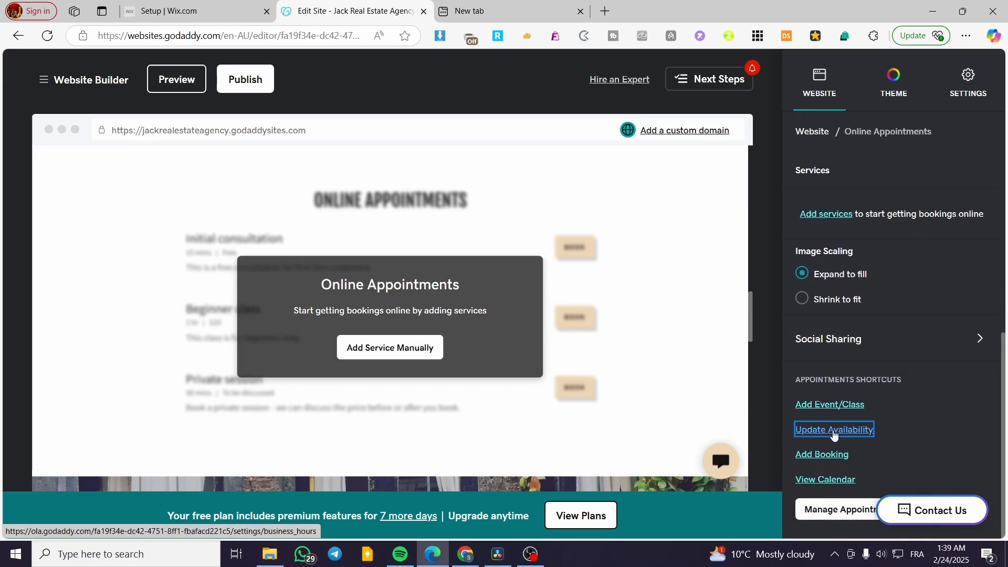
click(832, 429)
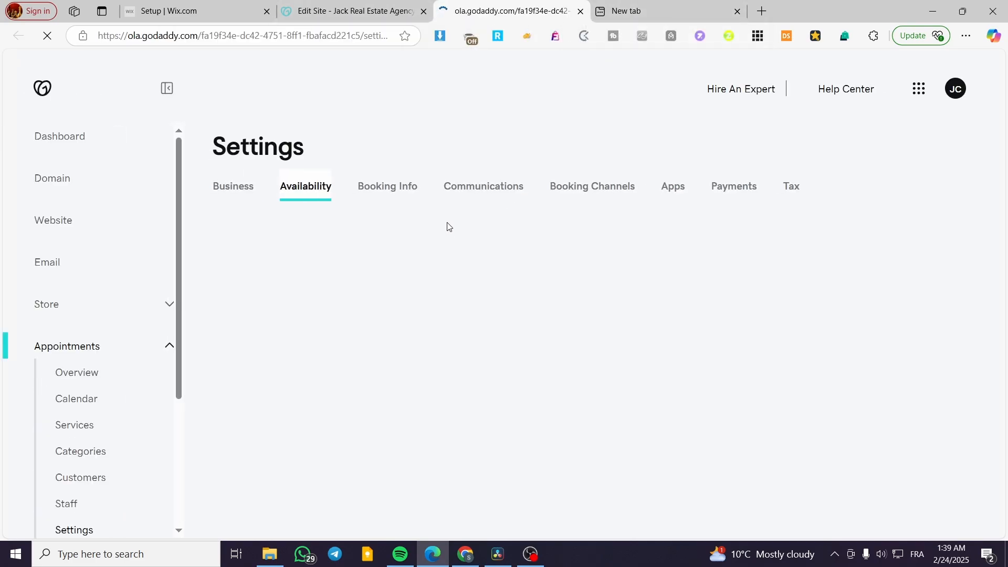
Make Saturday and Sunday unavailable, leaving Sunday without an extra time range
scroll(340, 285, down, 5)
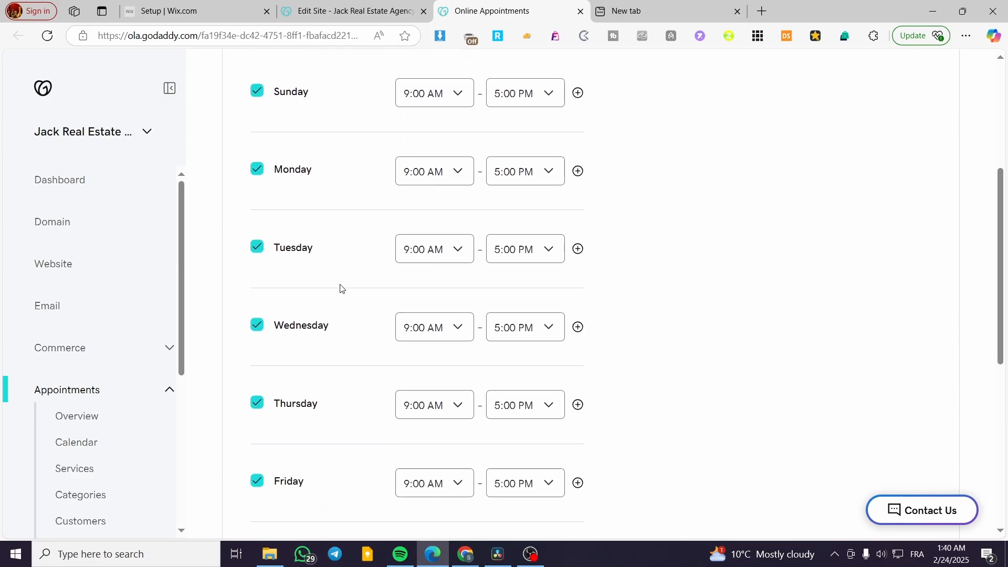
scroll(345, 284, up, 4)
scroll(373, 234, down, 2)
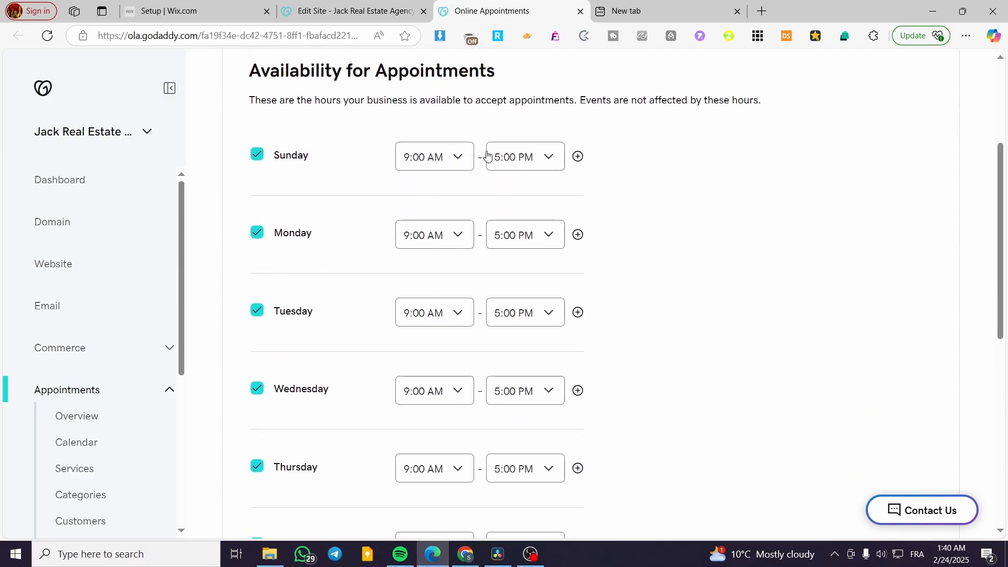
click(579, 157)
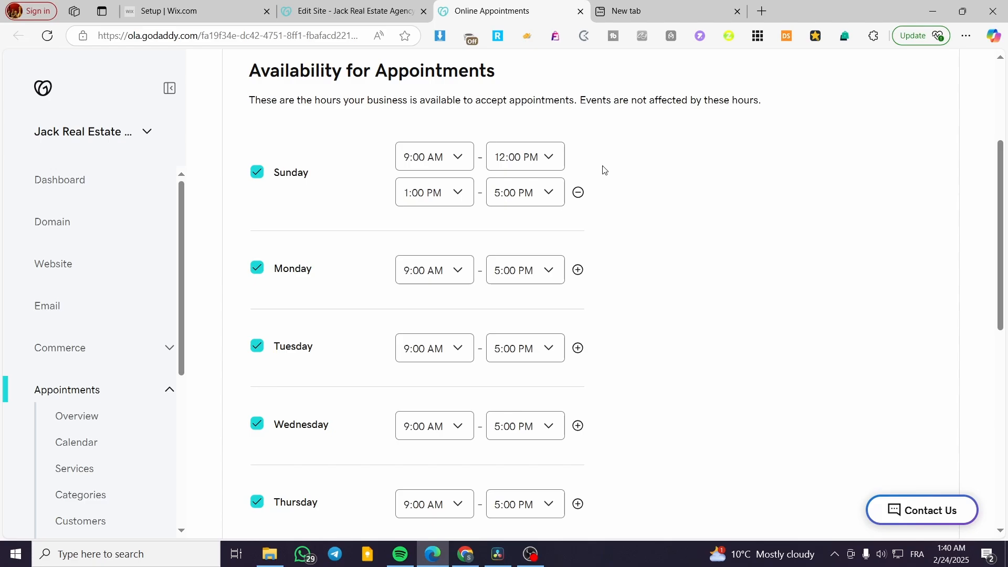
click(578, 192)
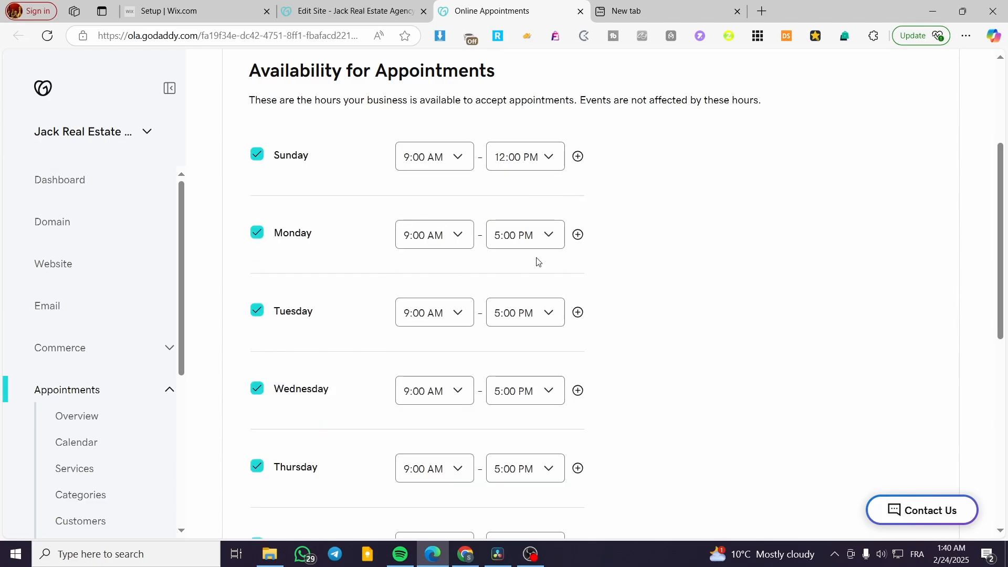
scroll(322, 268, down, 6)
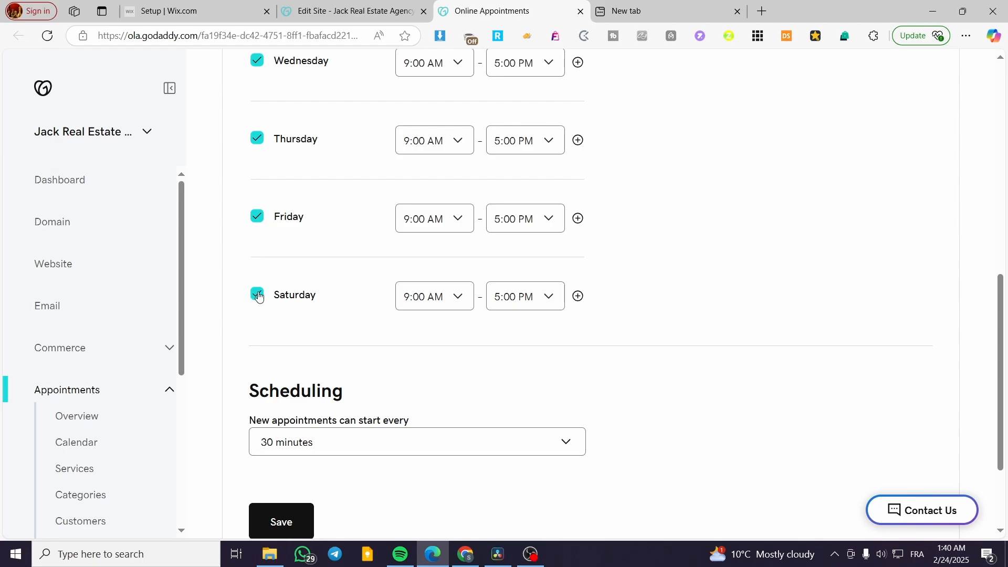
click(256, 296)
scroll(265, 262, up, 8)
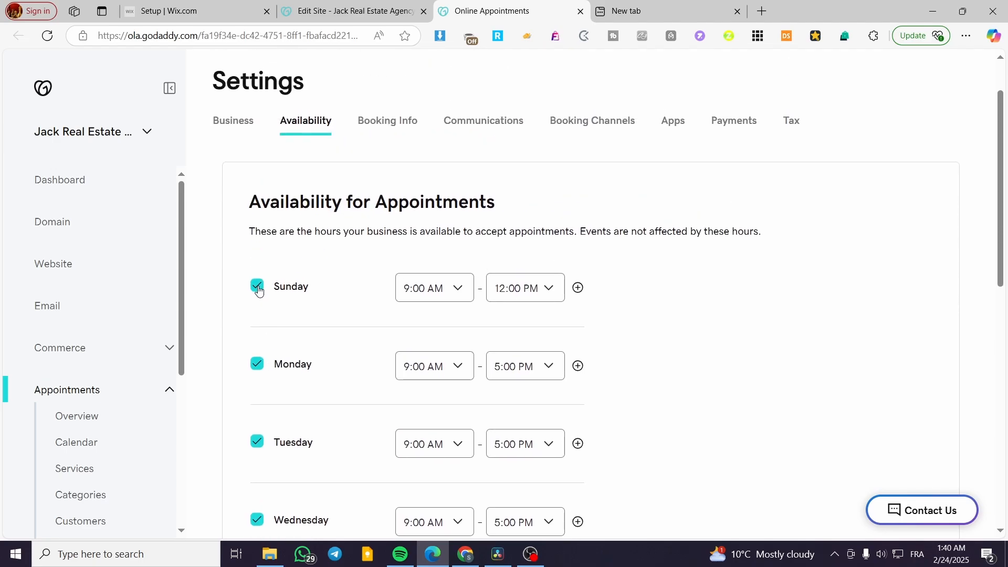
click(257, 286)
Set new appointments to start every 1 hour and save the availability
scroll(444, 267, down, 5)
scroll(433, 191, up, 1)
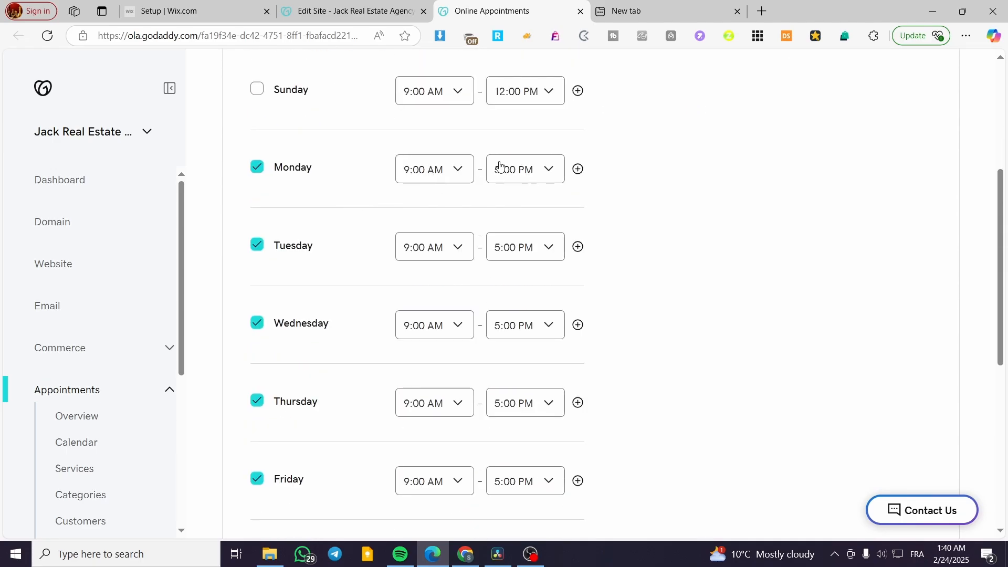
scroll(557, 176, down, 1)
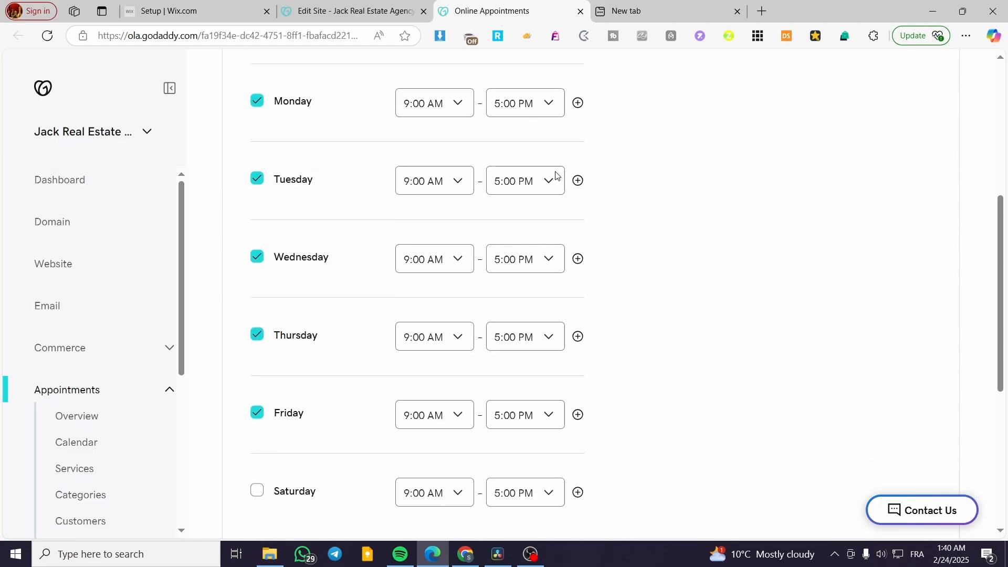
scroll(556, 176, down, 4)
scroll(343, 341, down, 1)
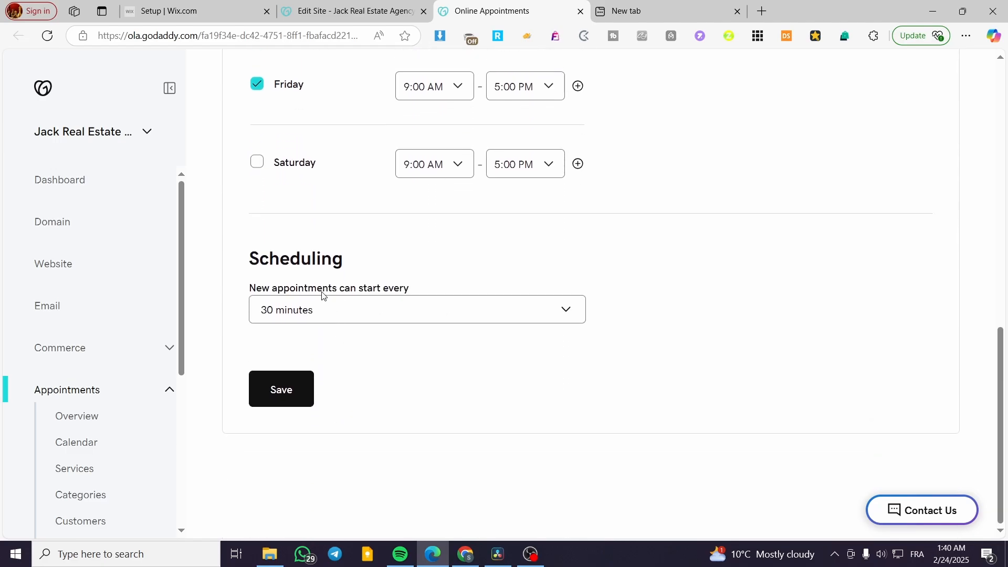
click(339, 309)
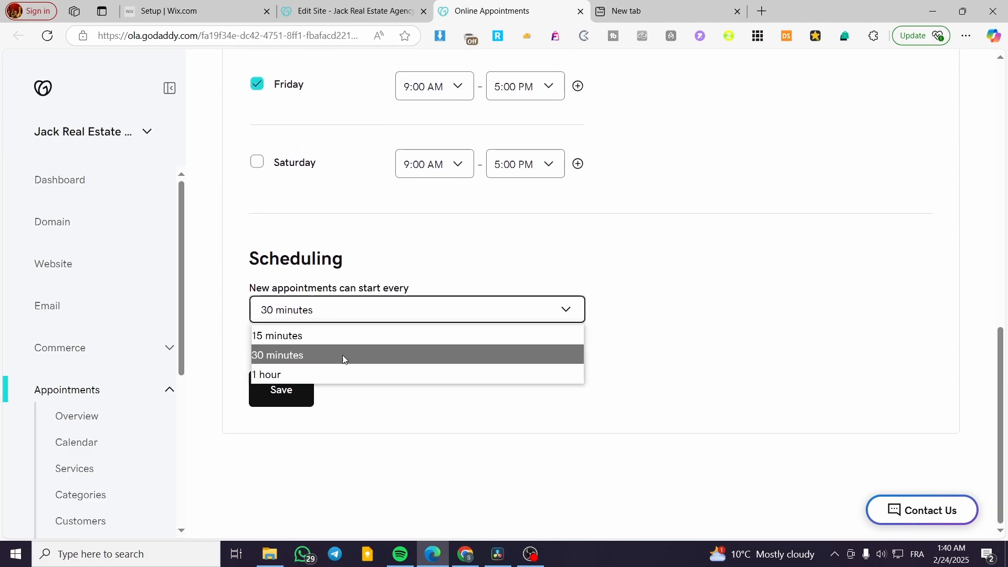
click(326, 373)
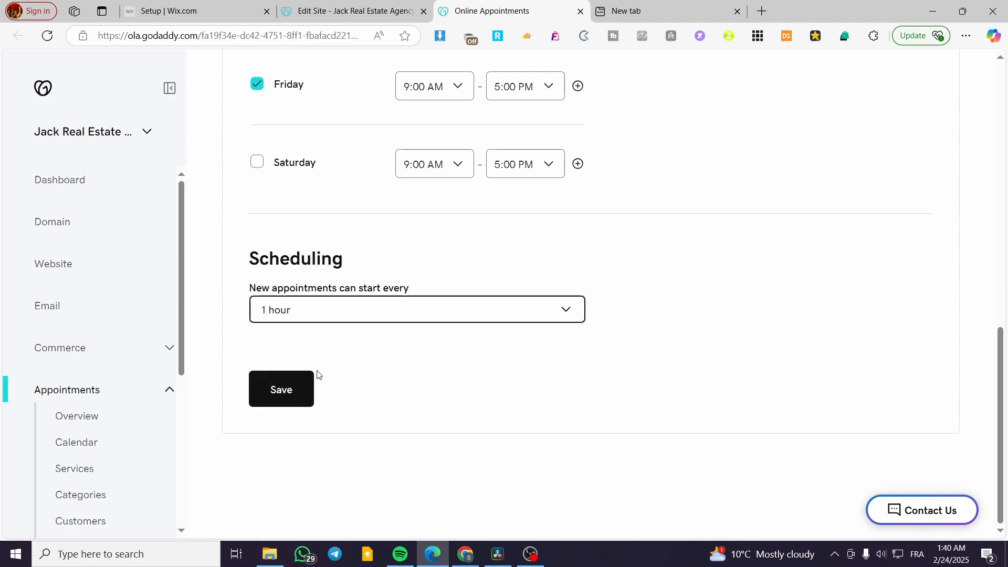
click(347, 318)
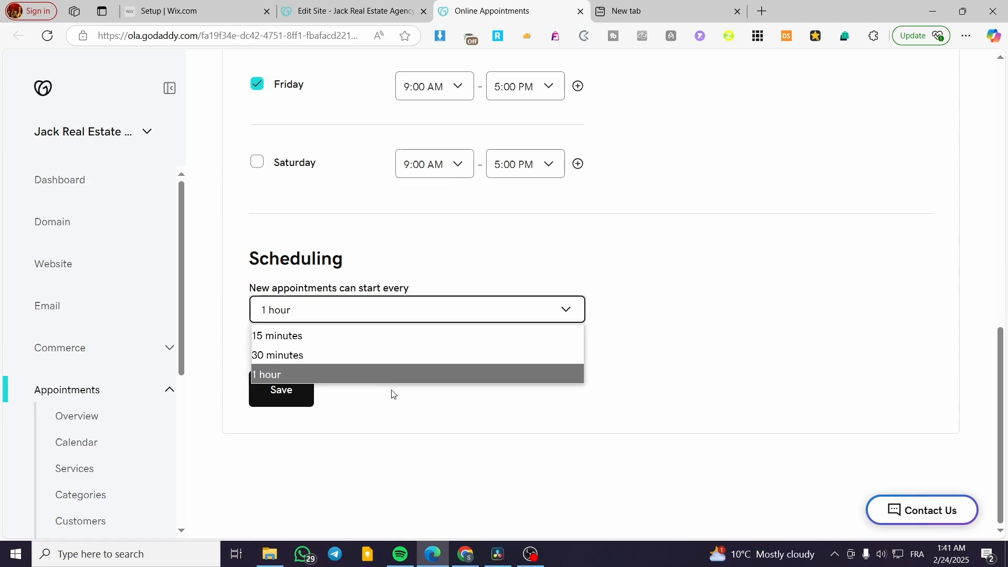
click(344, 382)
click(297, 392)
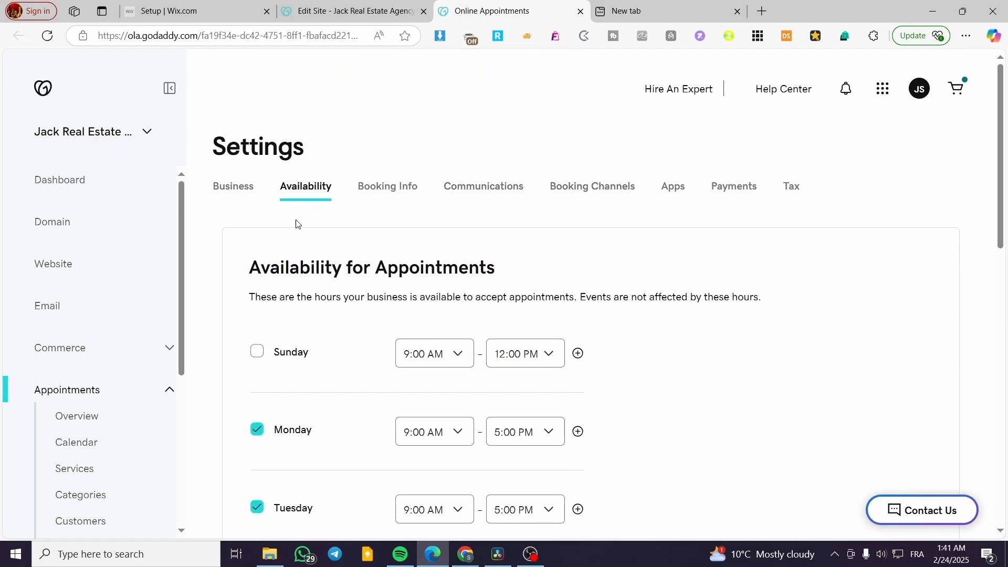
Review the Booking Info and Payments settings, then close the Admin - Payments tab
click(406, 190)
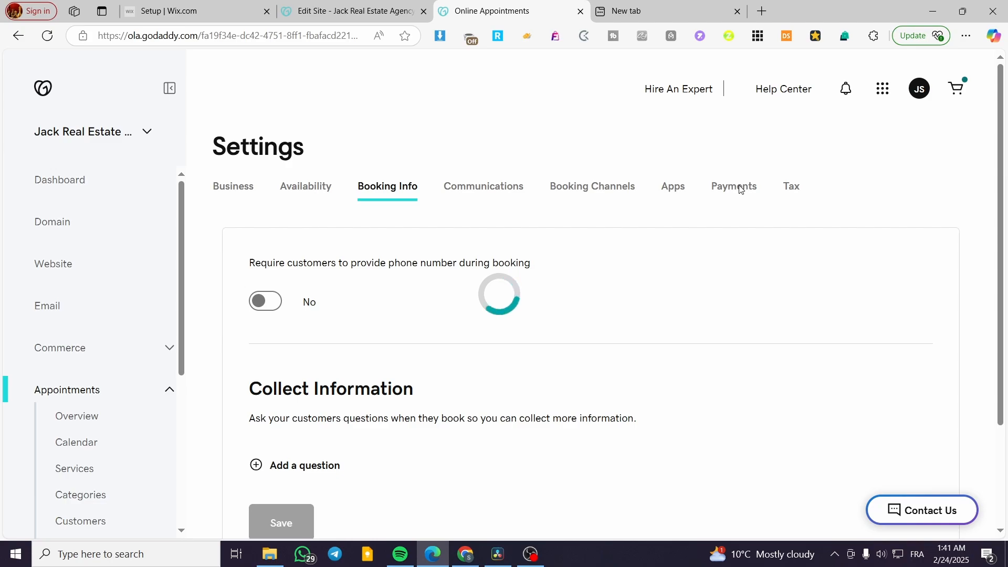
click(736, 192)
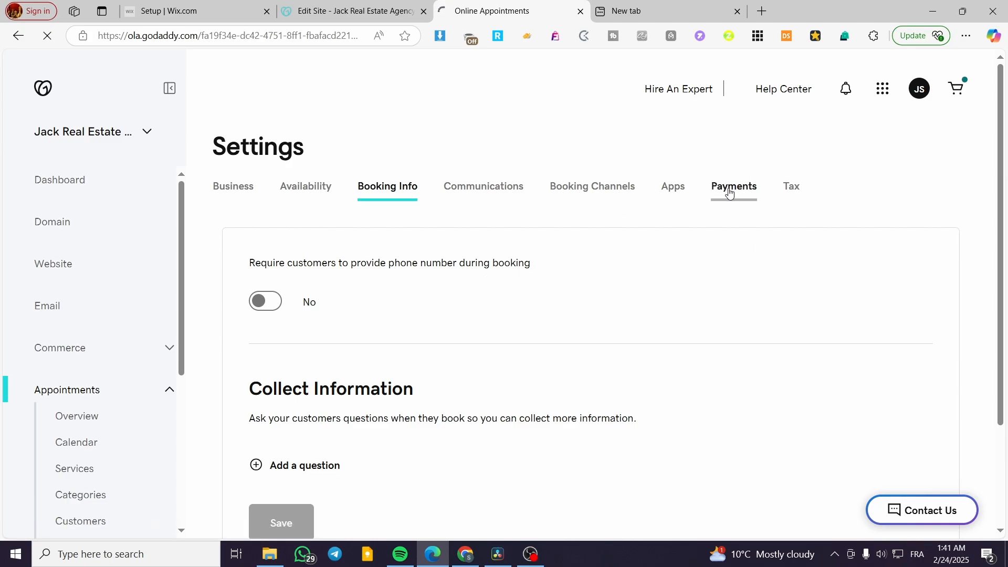
click(712, 195)
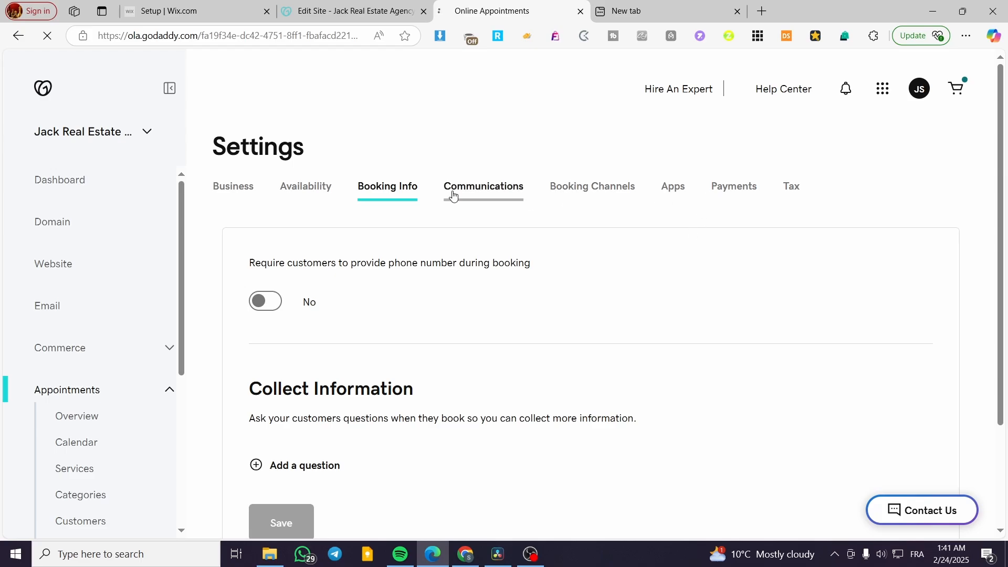
scroll(382, 286, down, 3)
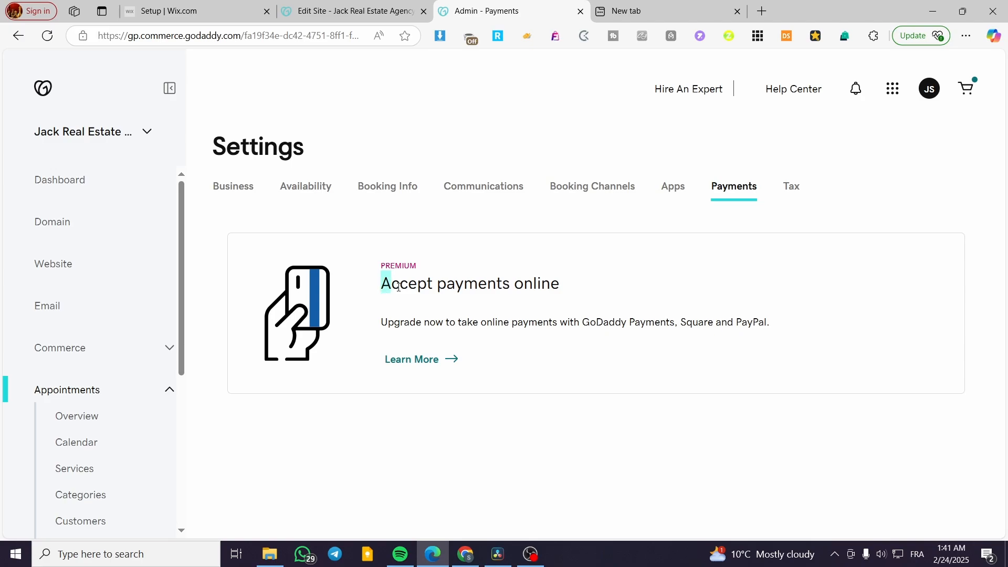
drag(399, 288, 579, 279)
click(585, 324)
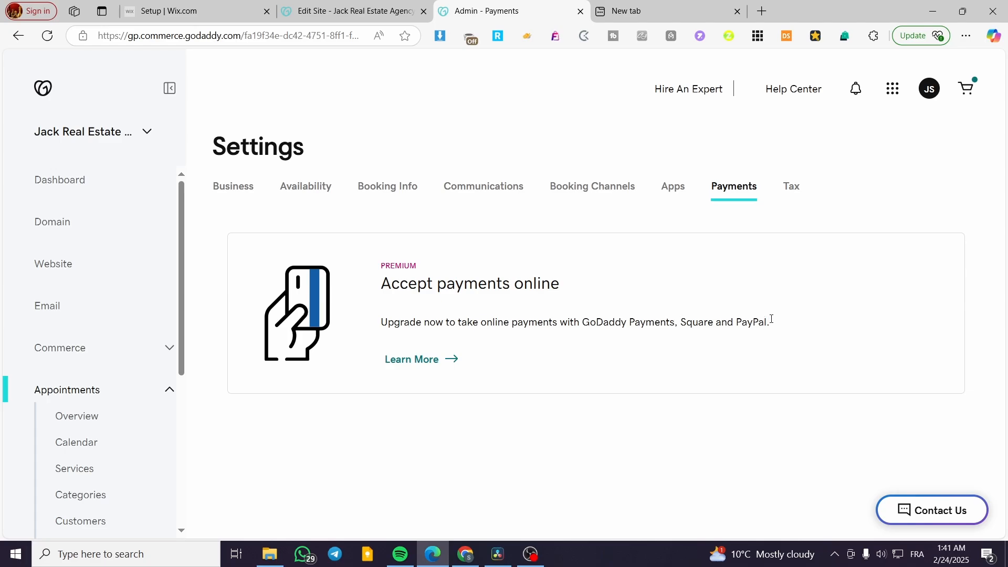
click(580, 11)
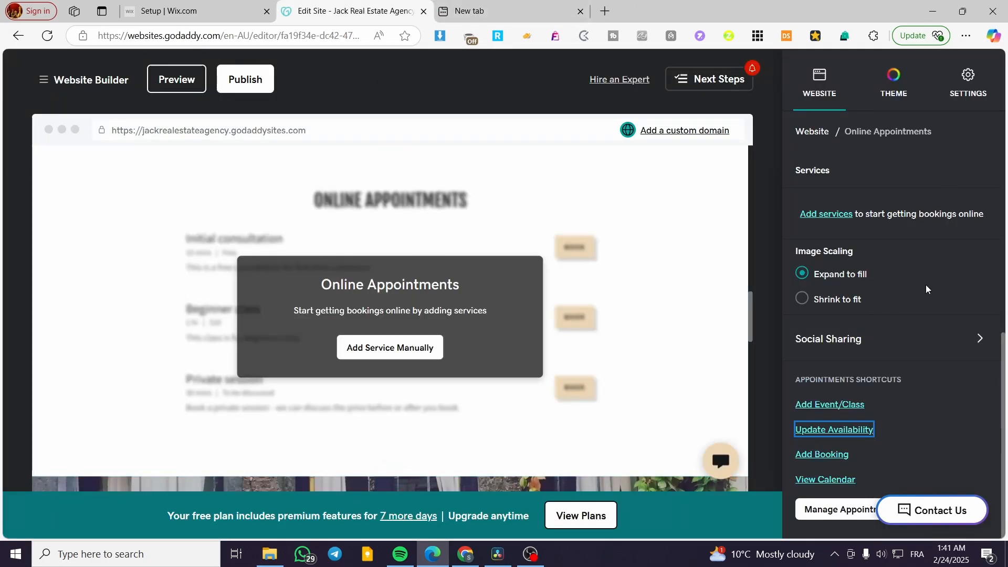
Add a new service with an Amount price type of 120.00
click(840, 215)
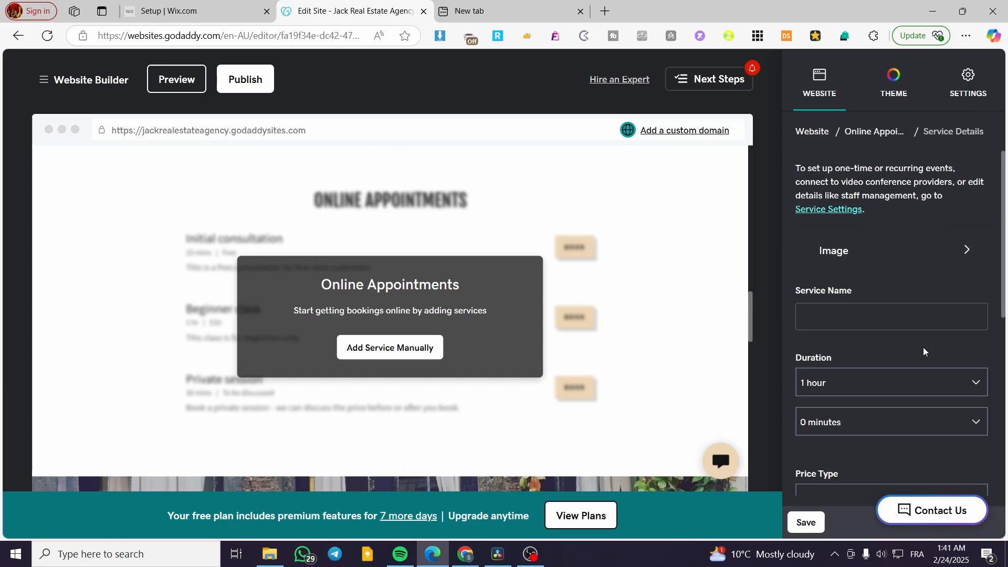
scroll(924, 349, down, 3)
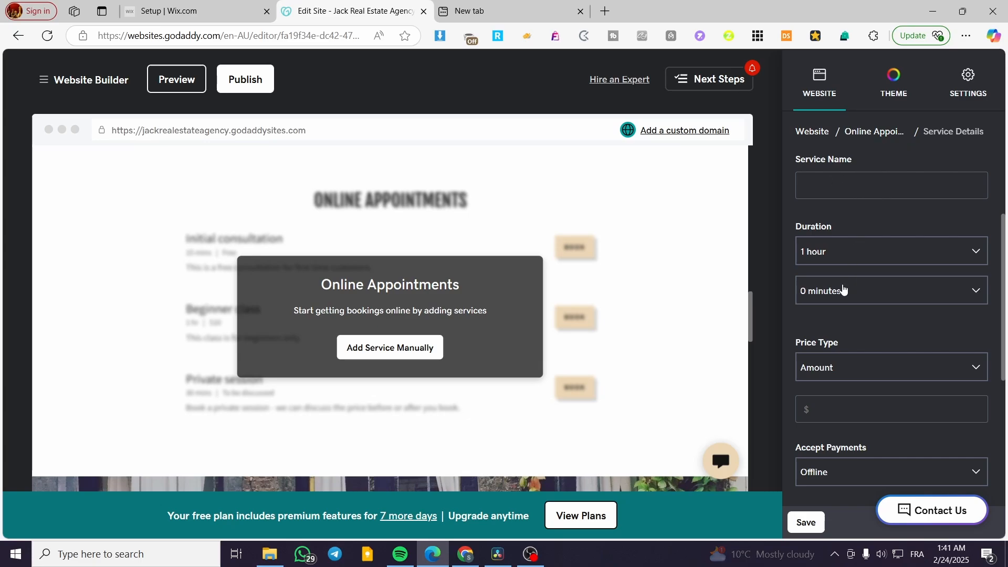
scroll(897, 301, down, 3)
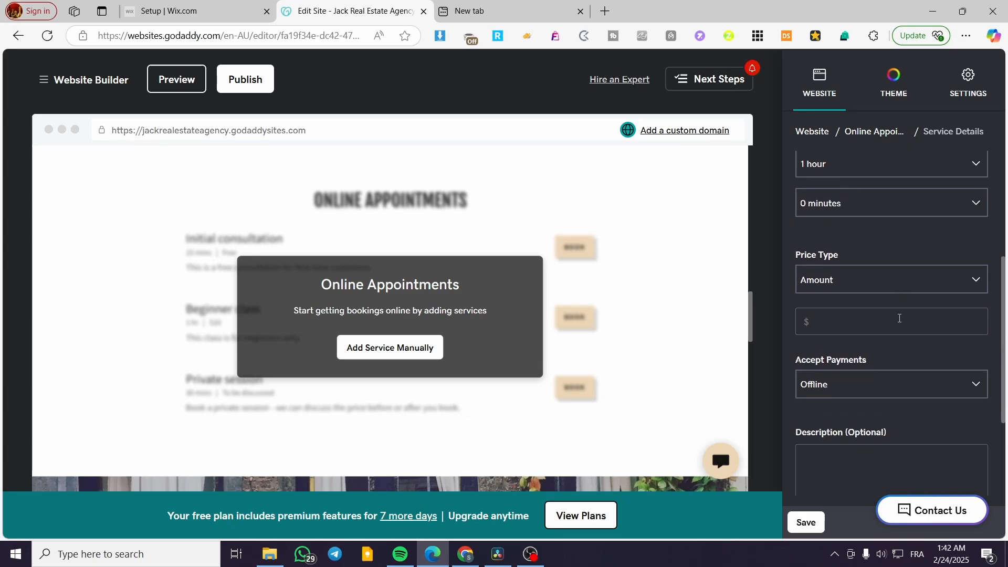
click(885, 237)
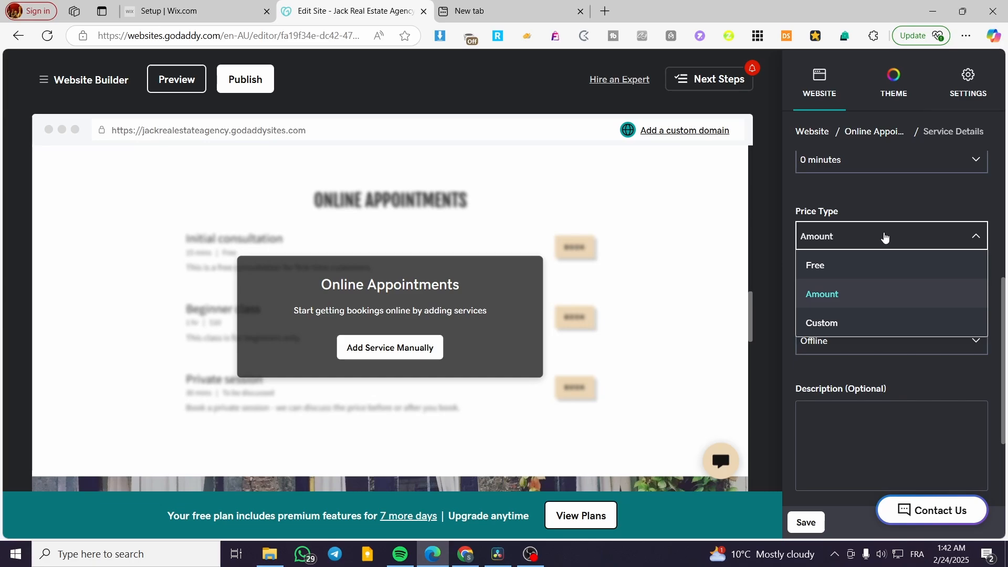
click(881, 285)
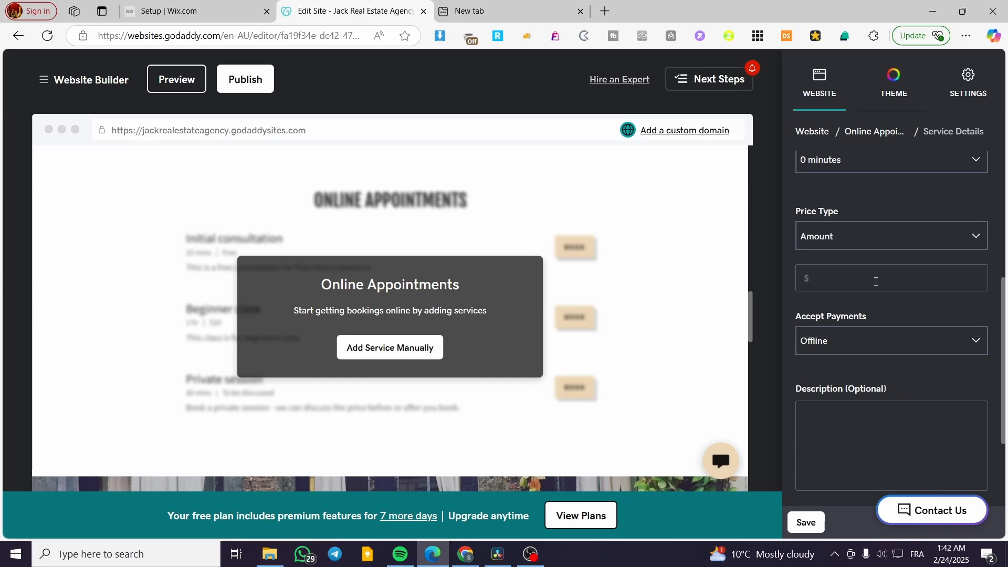
right_click(876, 285)
click(872, 274)
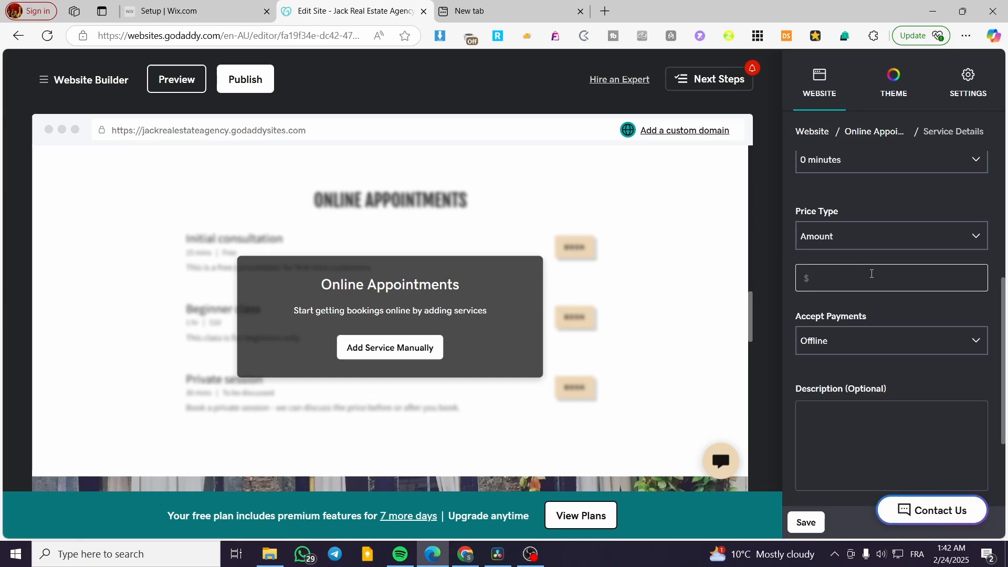
click(878, 302)
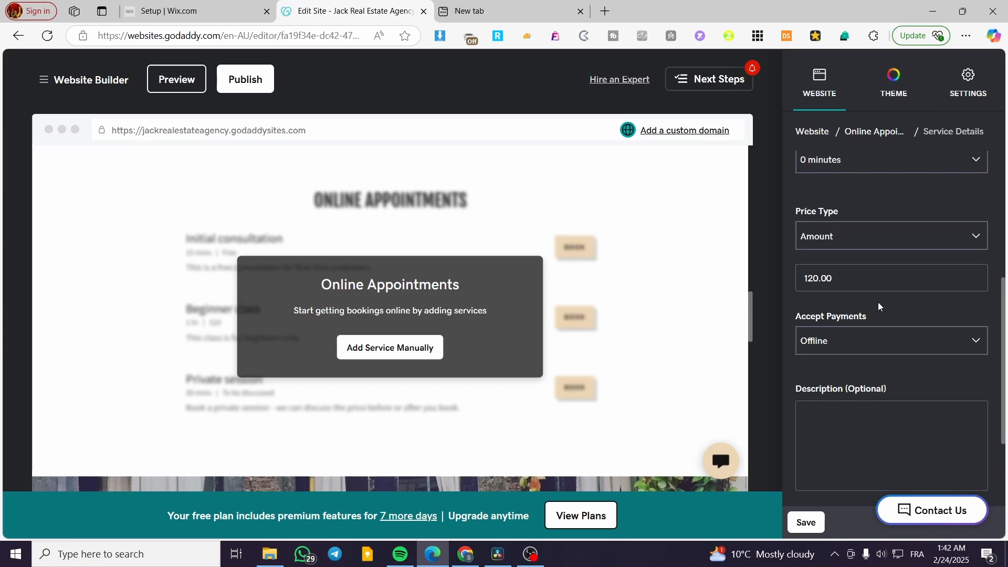
Require full payment for the service and keep Business Location as its location
scroll(937, 302, down, 2)
click(859, 273)
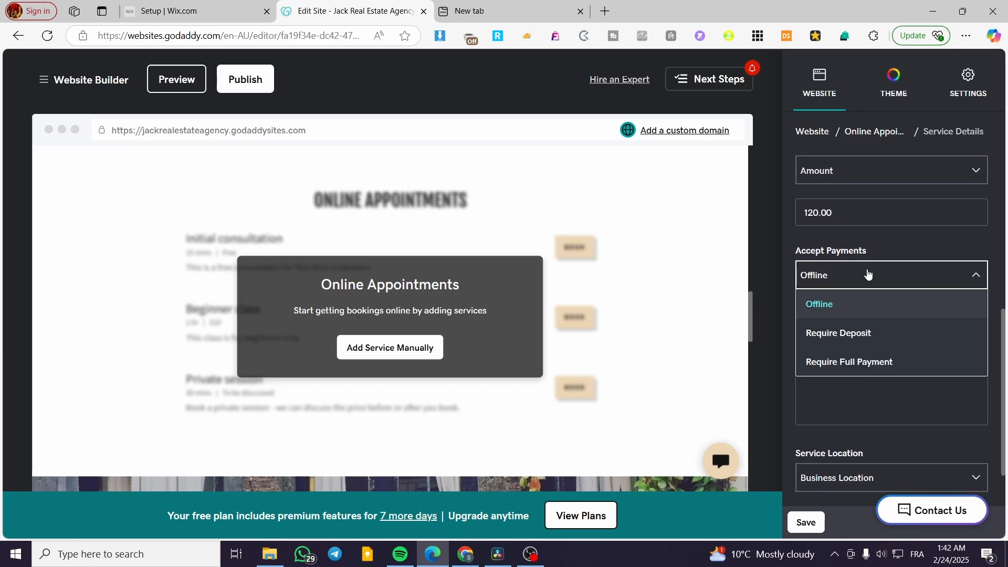
click(850, 366)
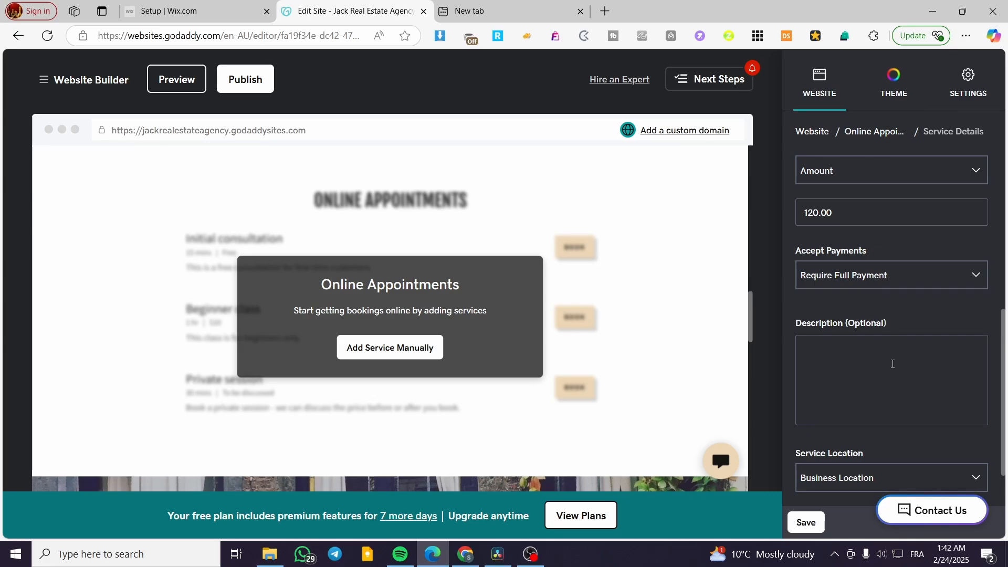
scroll(892, 362, down, 1)
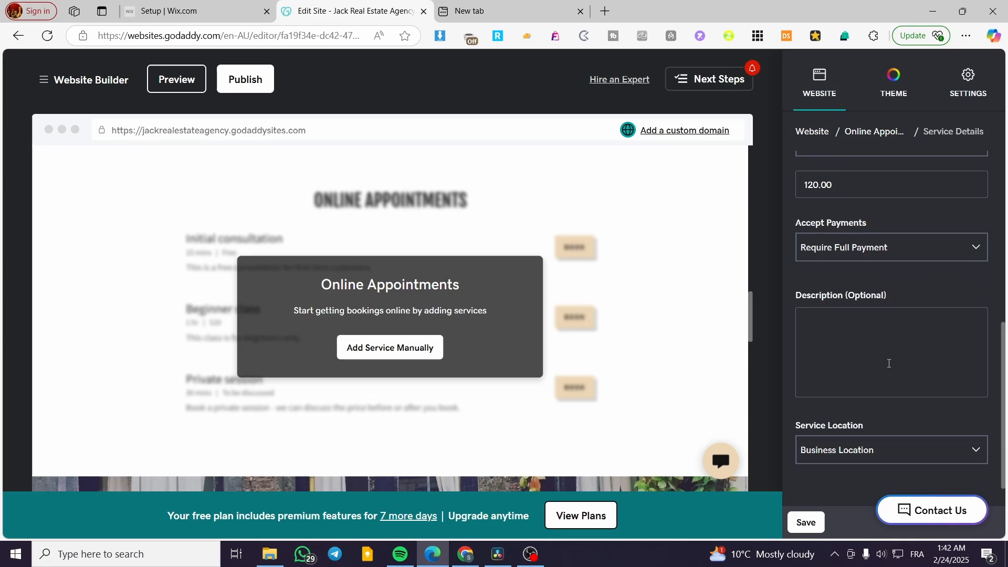
click(905, 445)
click(904, 445)
click(850, 443)
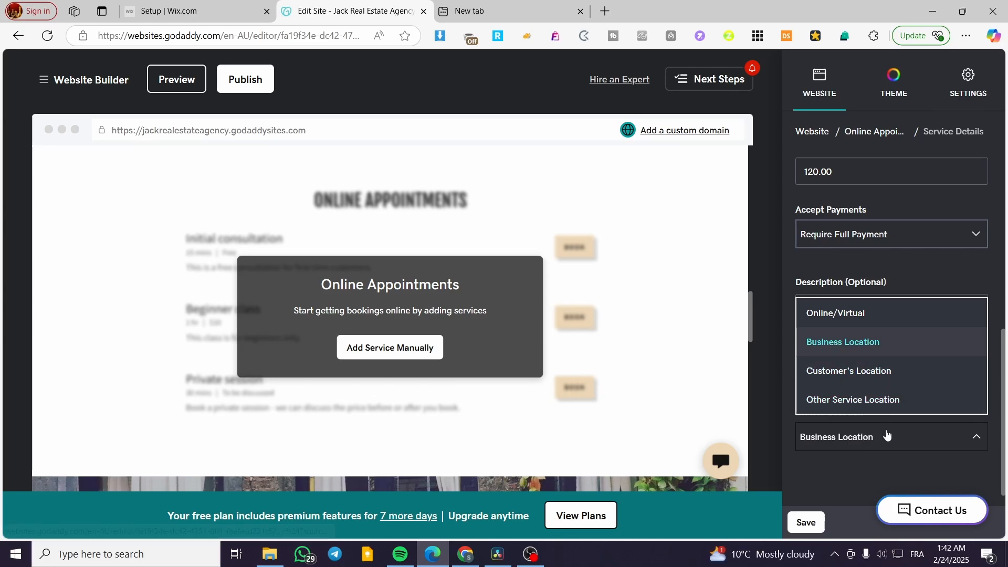
click(856, 436)
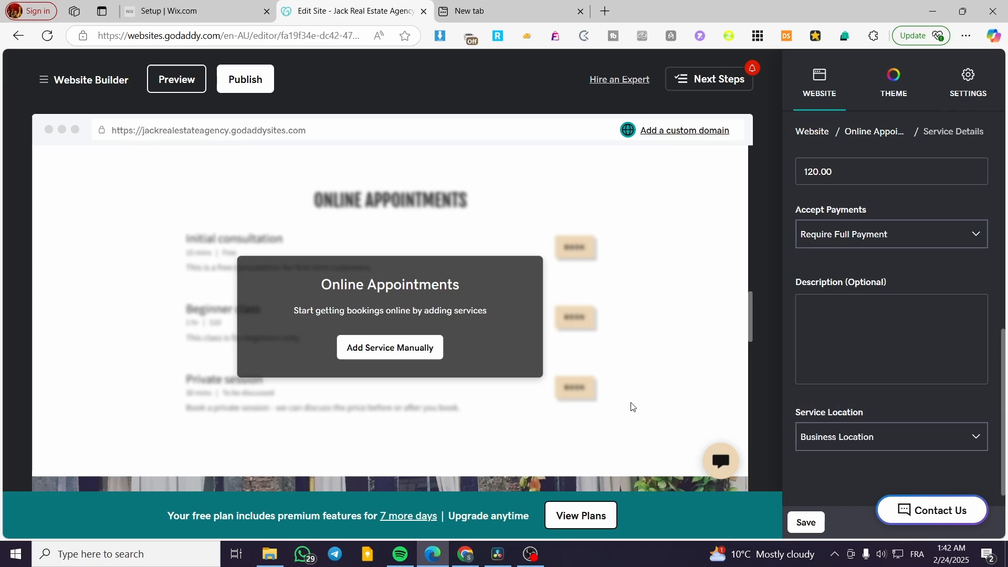
scroll(683, 394, down, 3)
scroll(677, 368, down, 2)
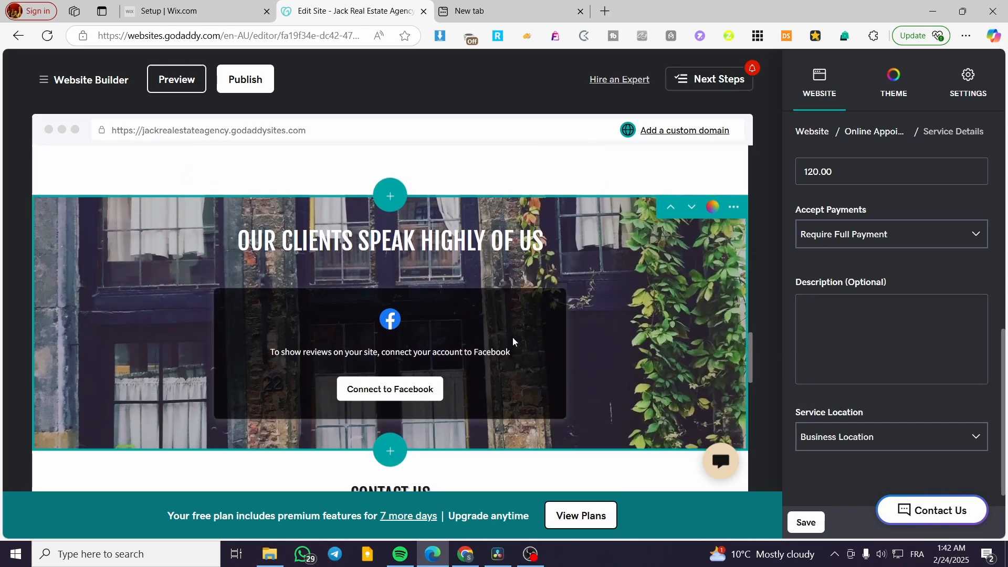
Check the client reviews section, keeping Facebook as the review source
click(604, 292)
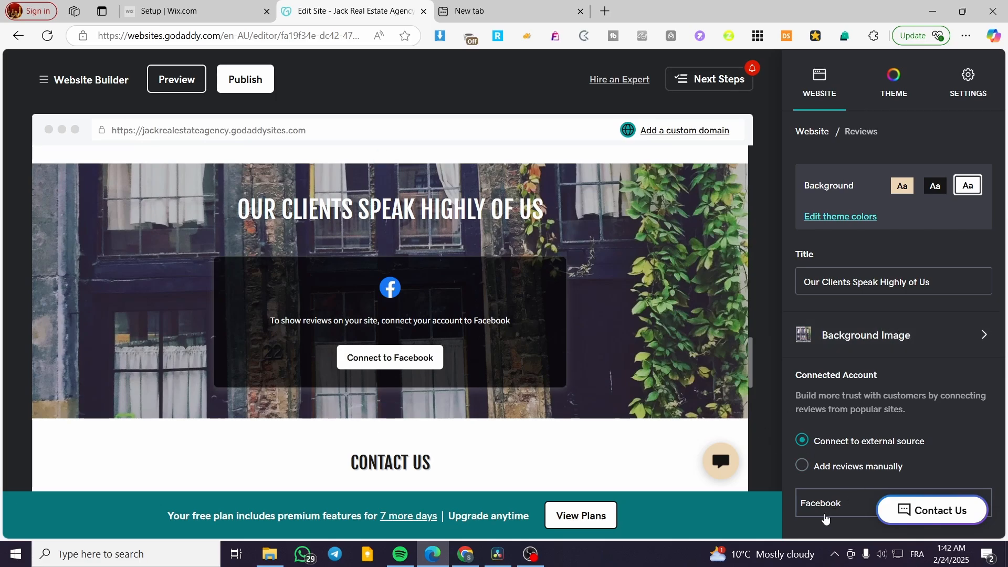
click(853, 513)
click(853, 514)
scroll(656, 357, down, 5)
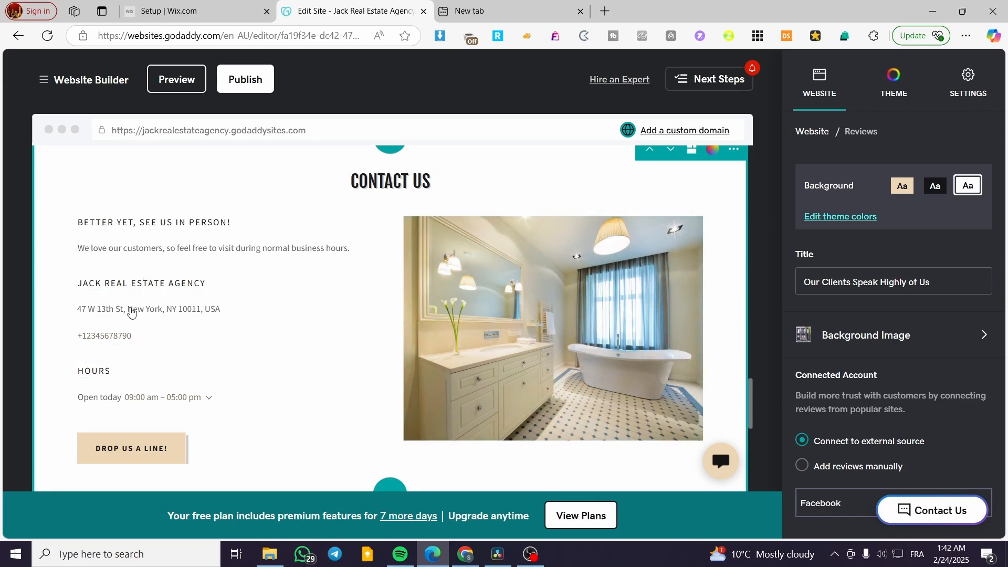
Select the Contact Us Hours row showing weekdays 9:00 am–5:00 pm and weekends closed
click(214, 403)
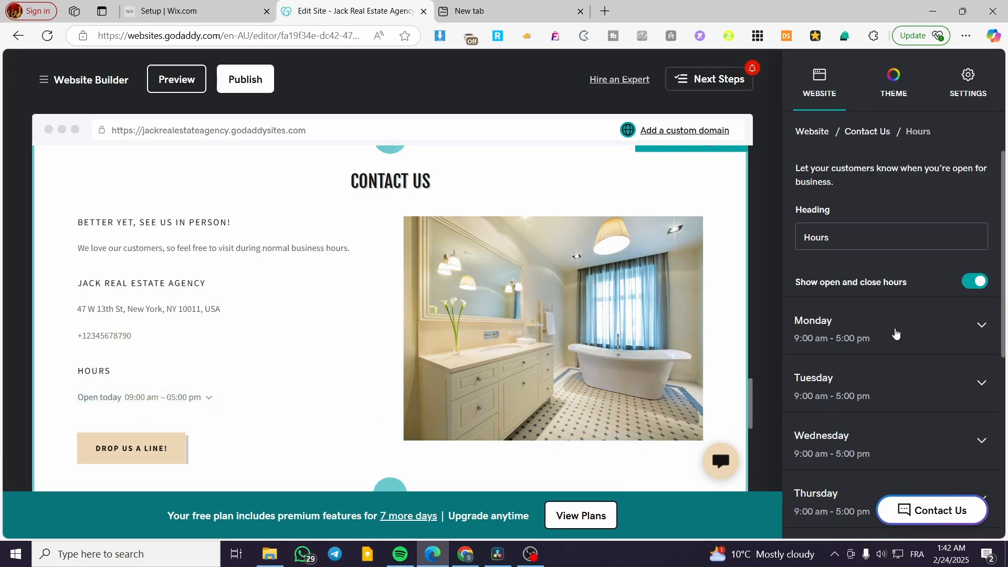
scroll(886, 334, down, 4)
scroll(882, 349, down, 2)
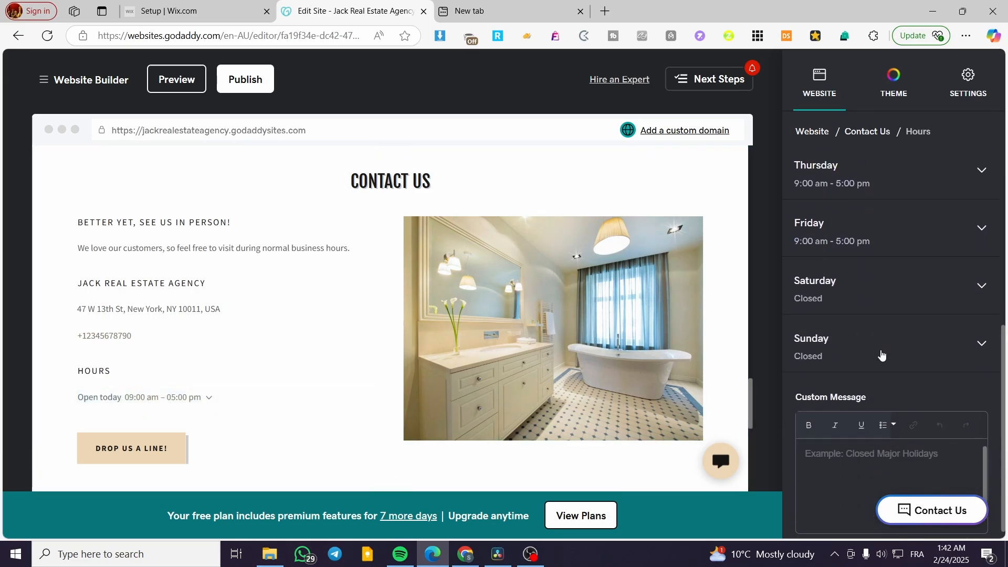
scroll(367, 341, down, 6)
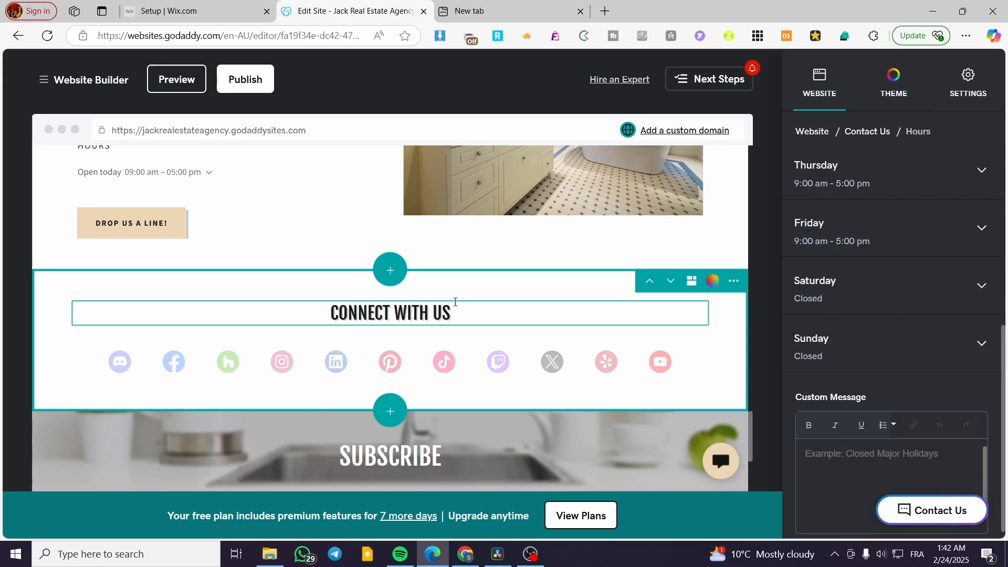
scroll(554, 403, up, 7)
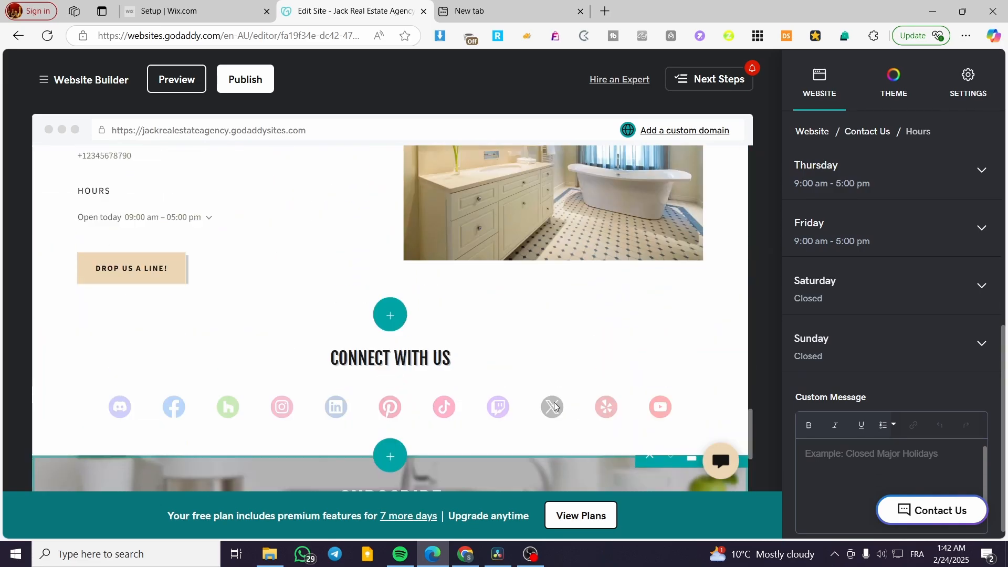
scroll(555, 407, up, 10)
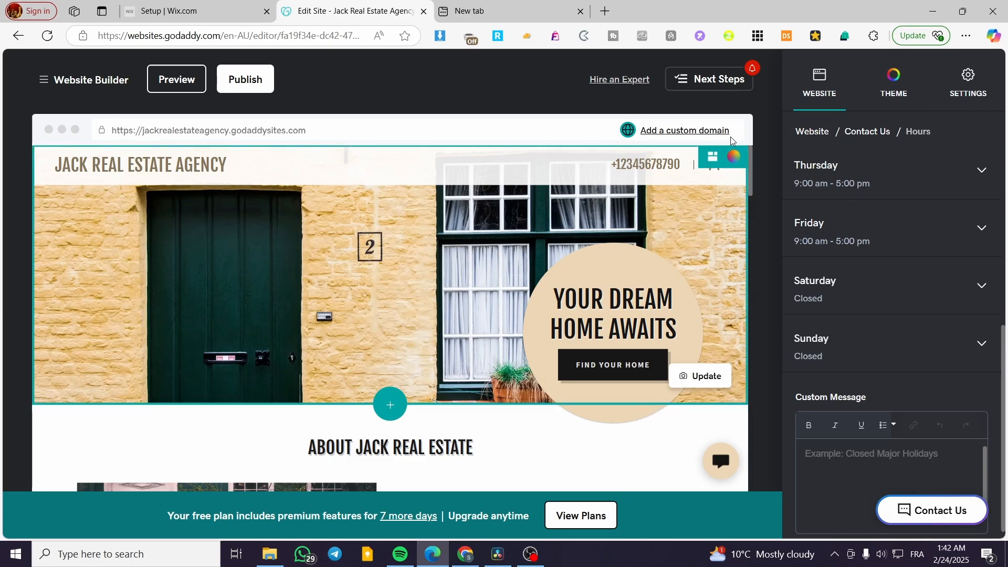
Try the Site Navigation add options (external link, section link, dropdown), then view the Bright theme
click(820, 90)
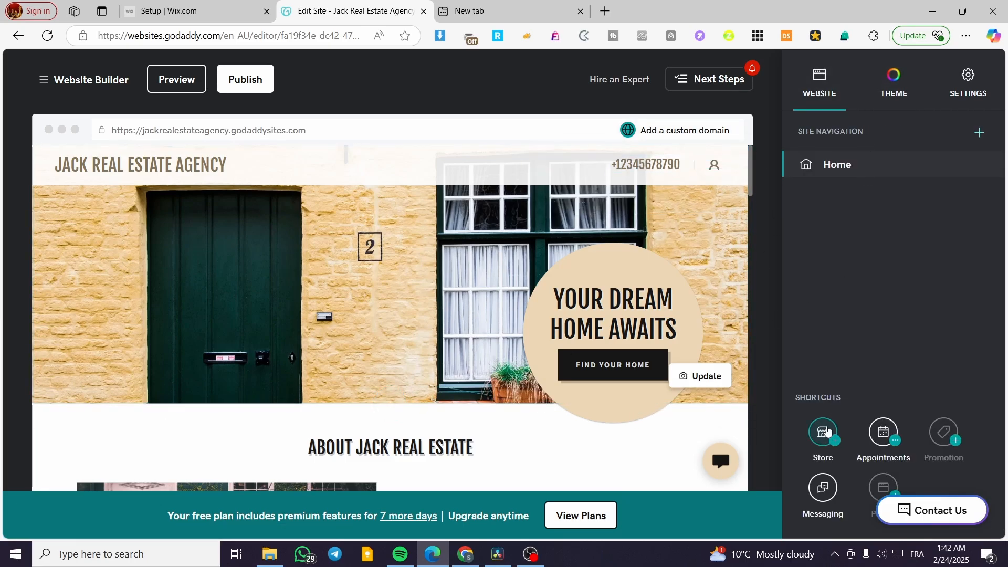
click(974, 132)
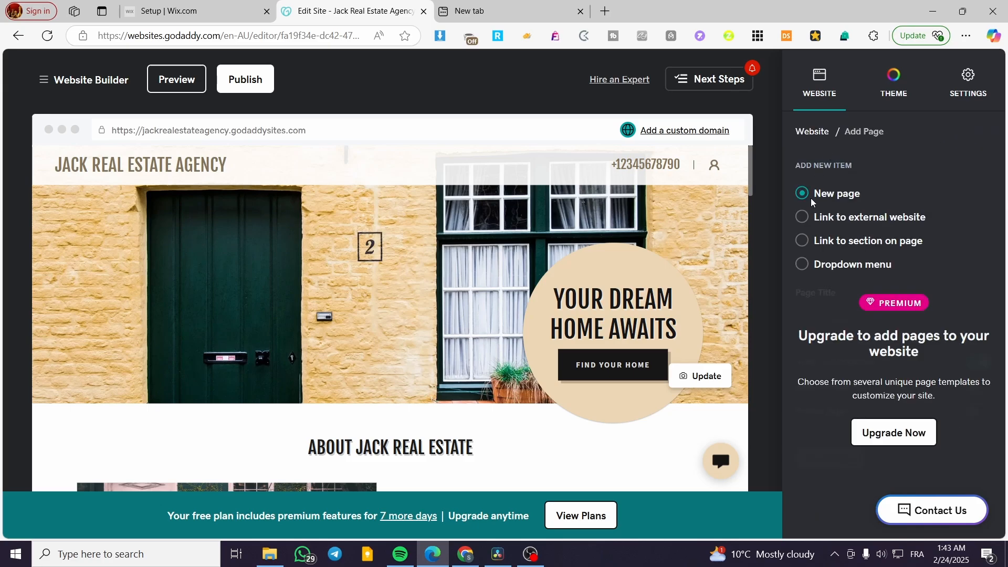
drag(873, 311, 946, 305)
click(978, 300)
click(854, 220)
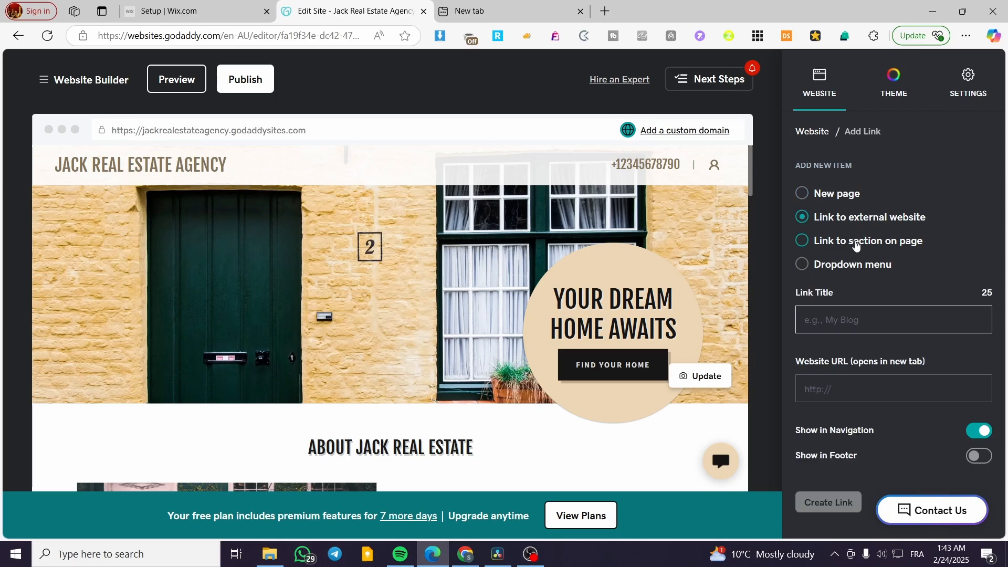
click(857, 243)
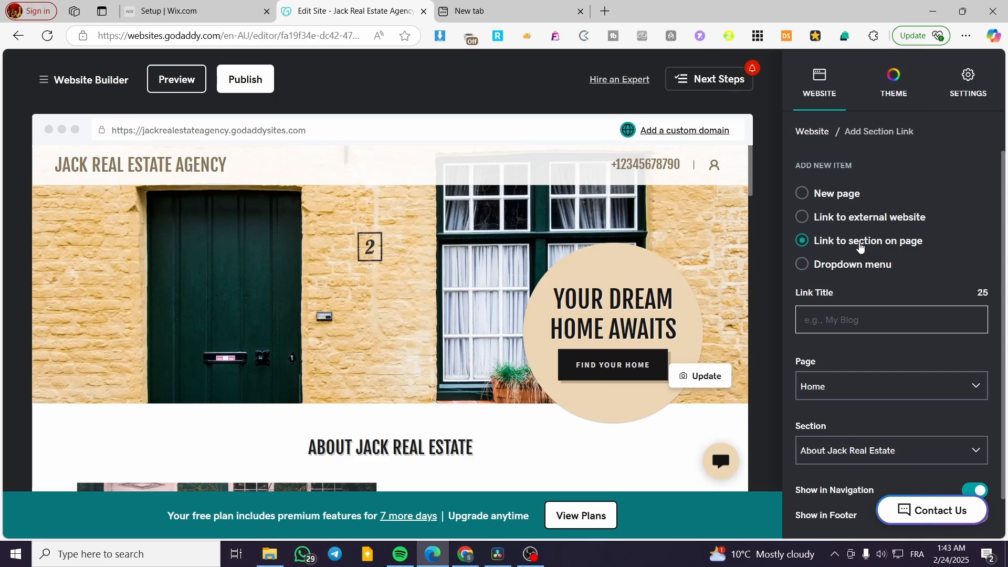
click(867, 272)
click(886, 94)
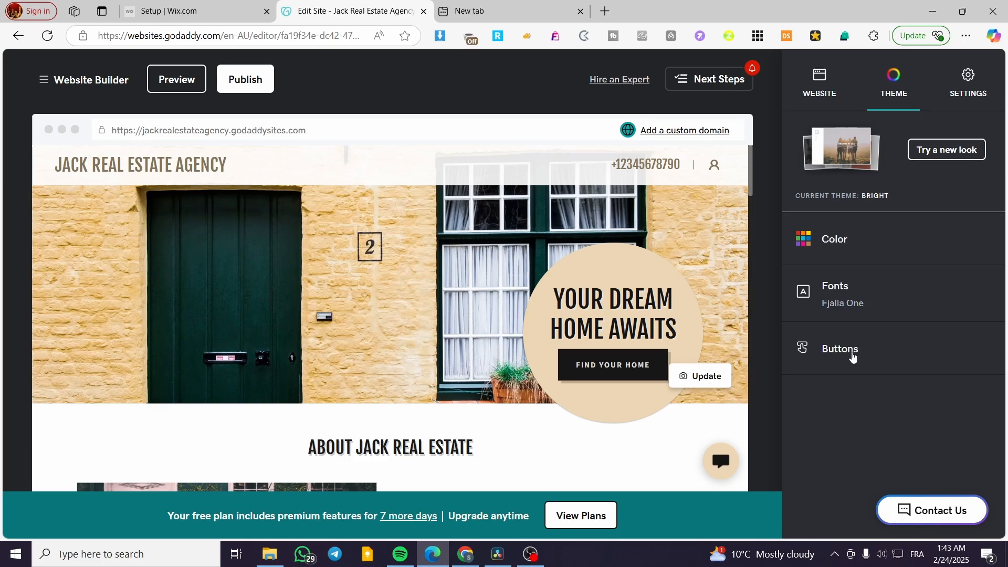
Publish the site from Settings to its godaddysites.com address
click(970, 78)
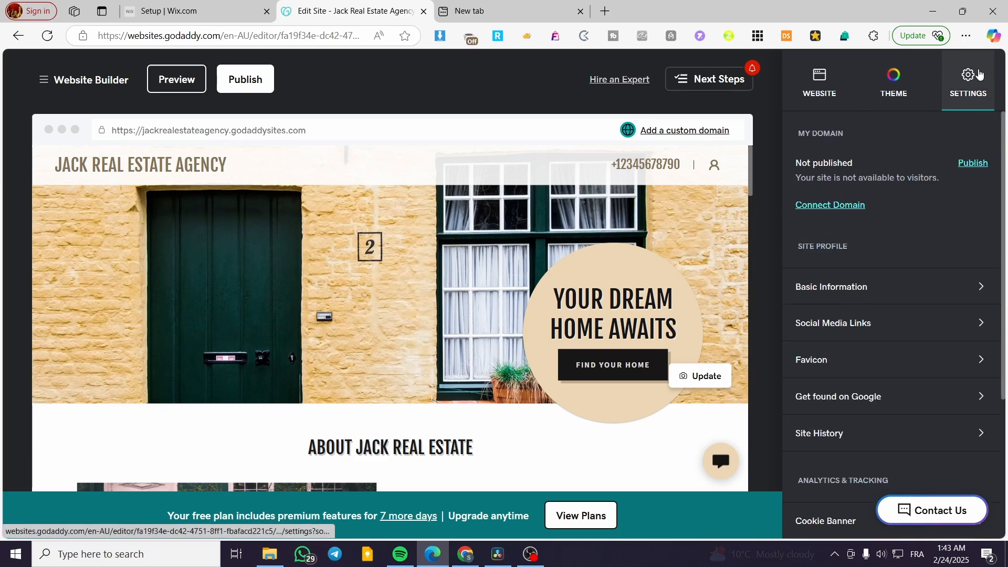
click(972, 166)
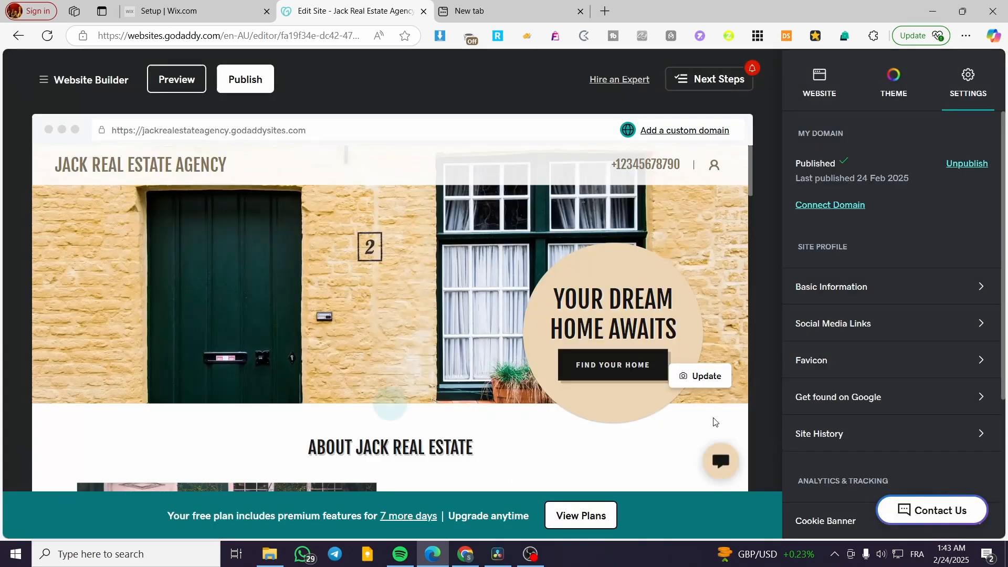
Dismiss the custom domain offer and add a section below the mission section
click(480, 489)
scroll(874, 362, down, 4)
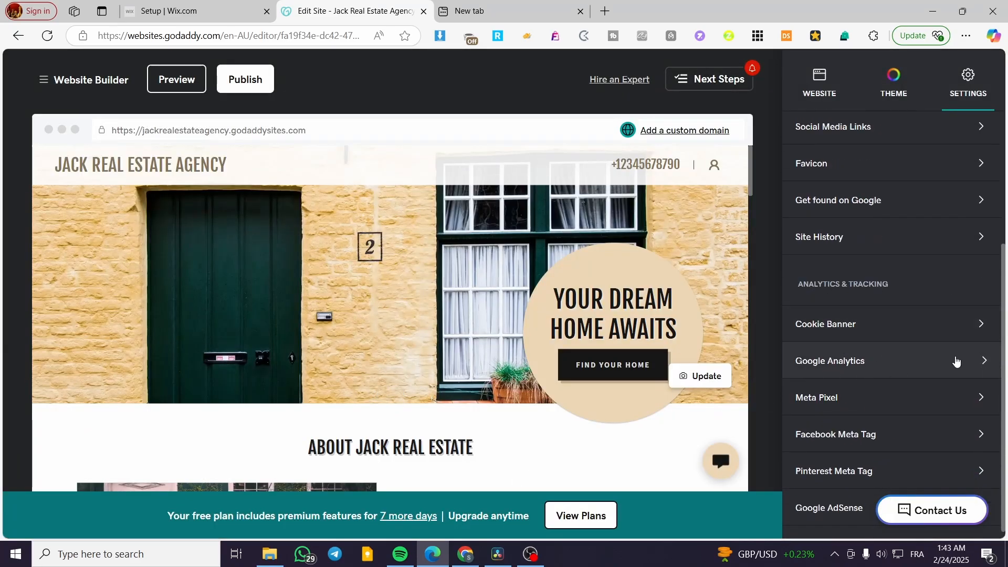
scroll(904, 391, down, 1)
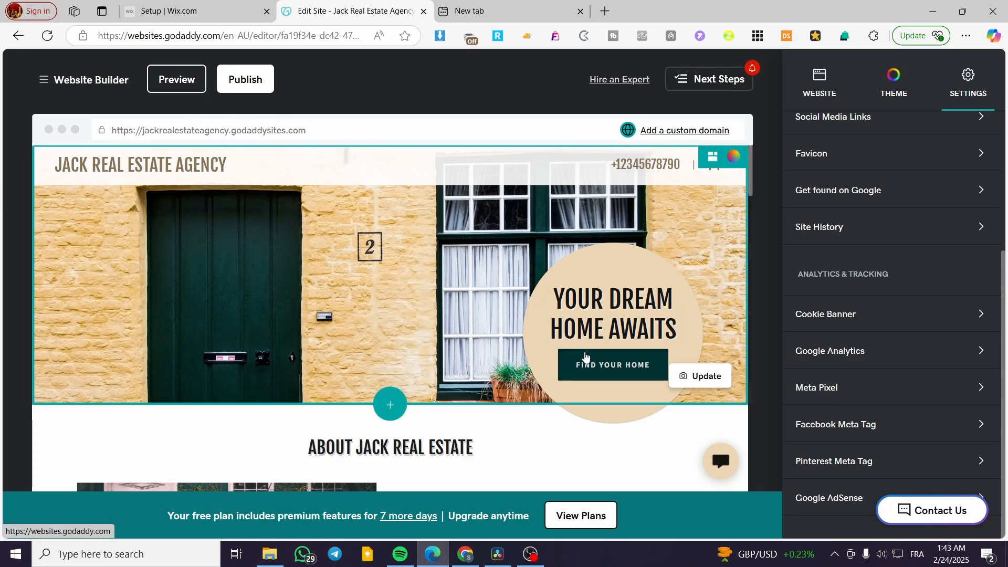
scroll(545, 352, down, 6)
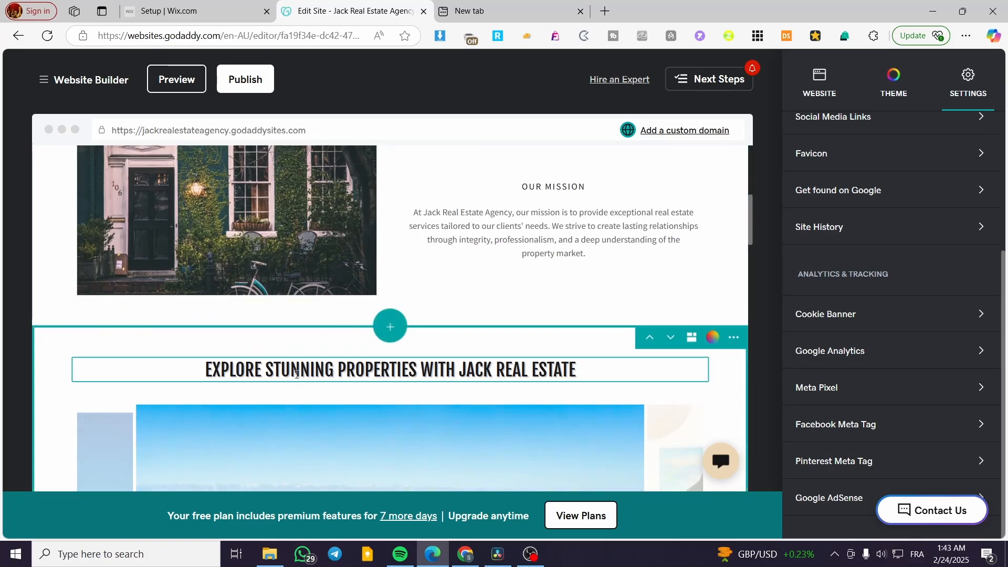
click(390, 331)
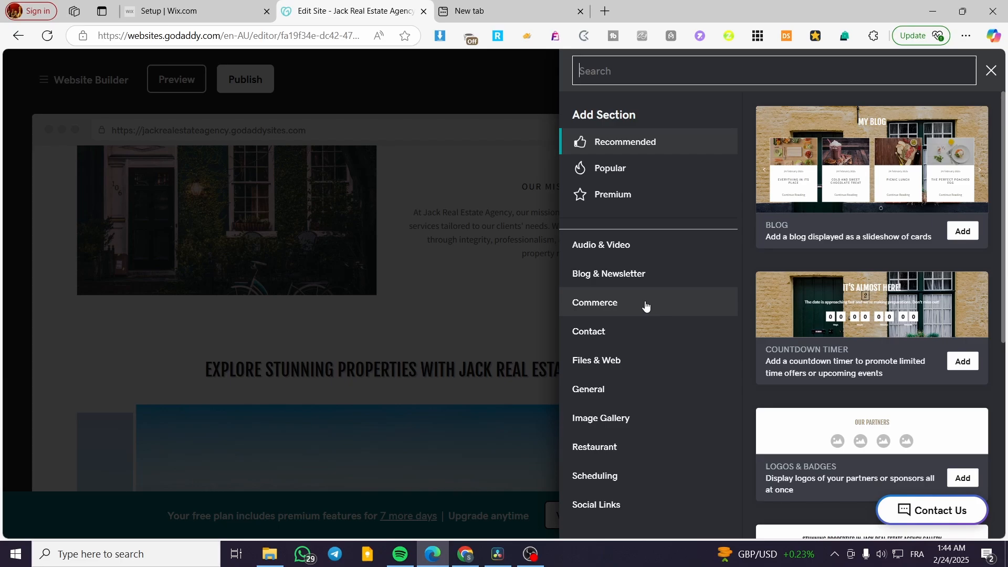
Browse the General, Image Gallery and Logos & Badges section categories in the Add Section list
click(632, 392)
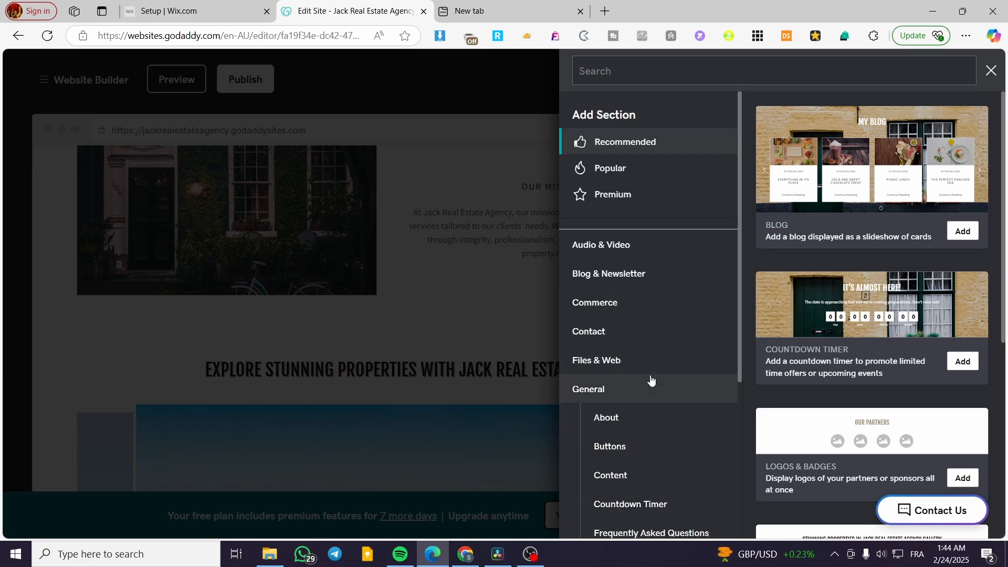
scroll(652, 380, down, 4)
click(642, 196)
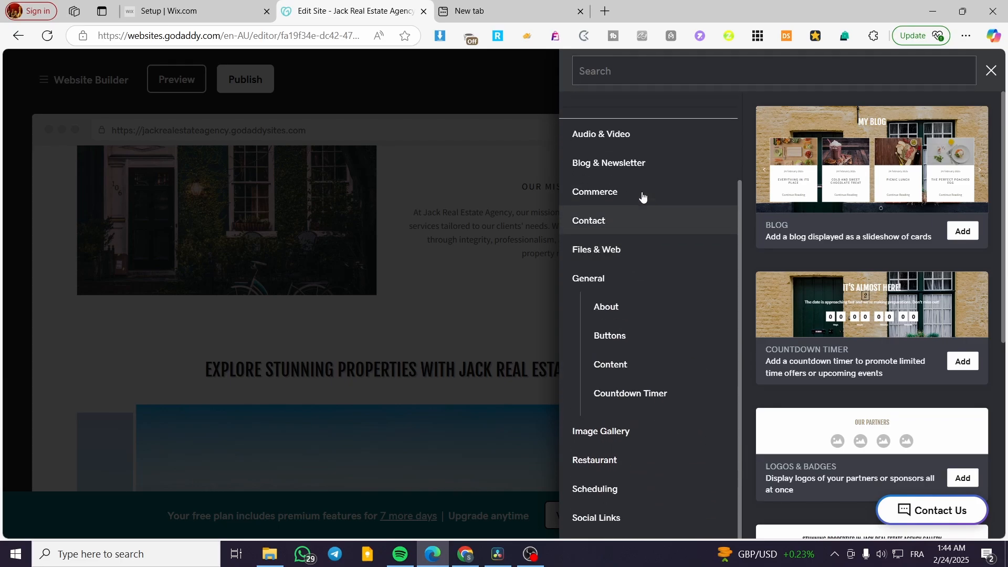
click(695, 427)
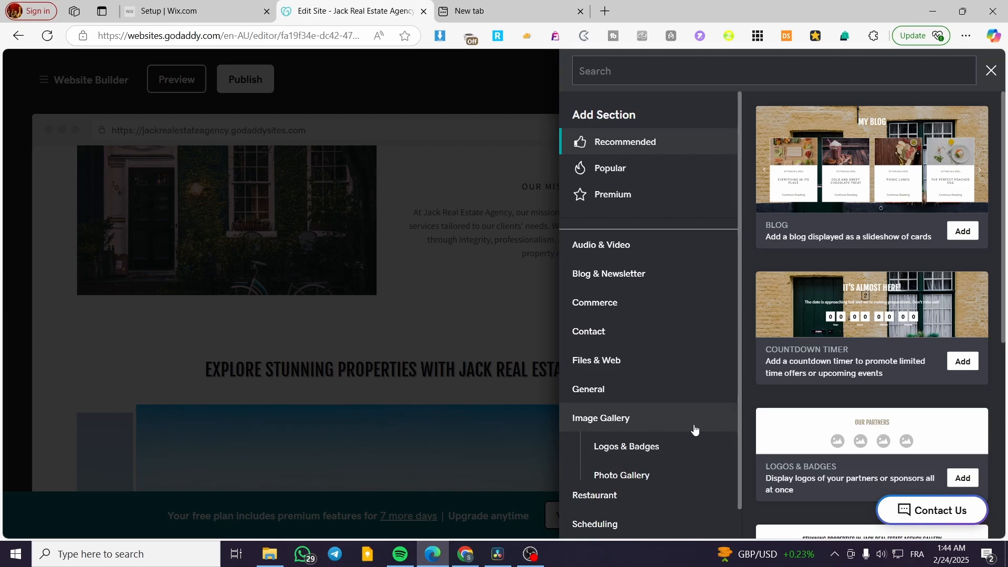
scroll(651, 441, down, 1)
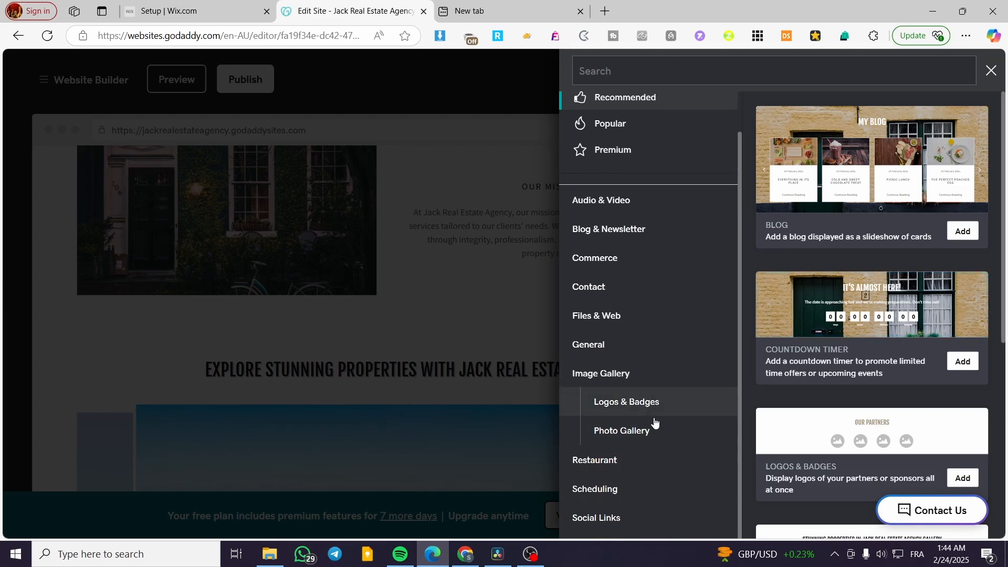
click(673, 412)
Add the Photo Gallery design 'Vertical gallery with captions to left or right'
click(657, 434)
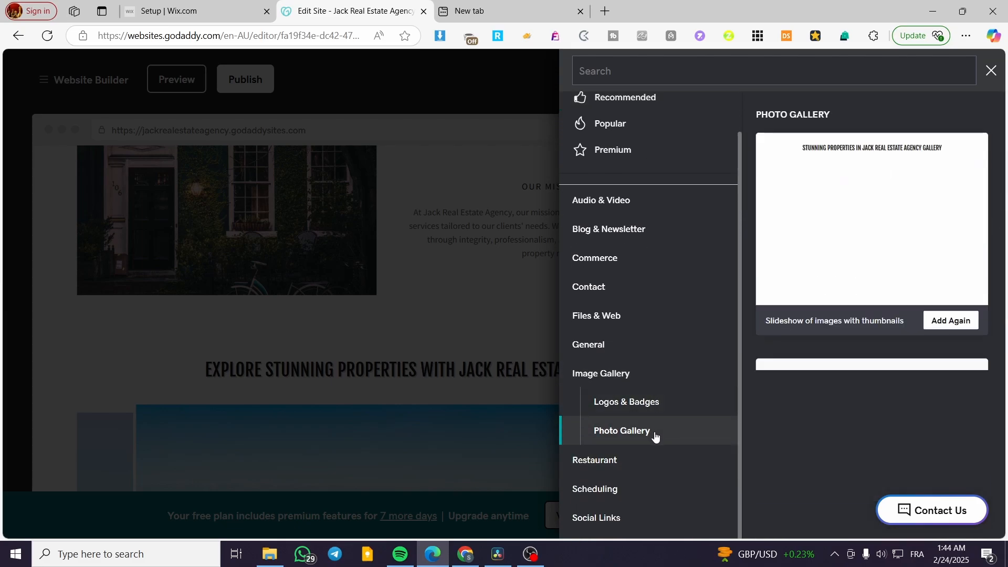
scroll(862, 396, down, 4)
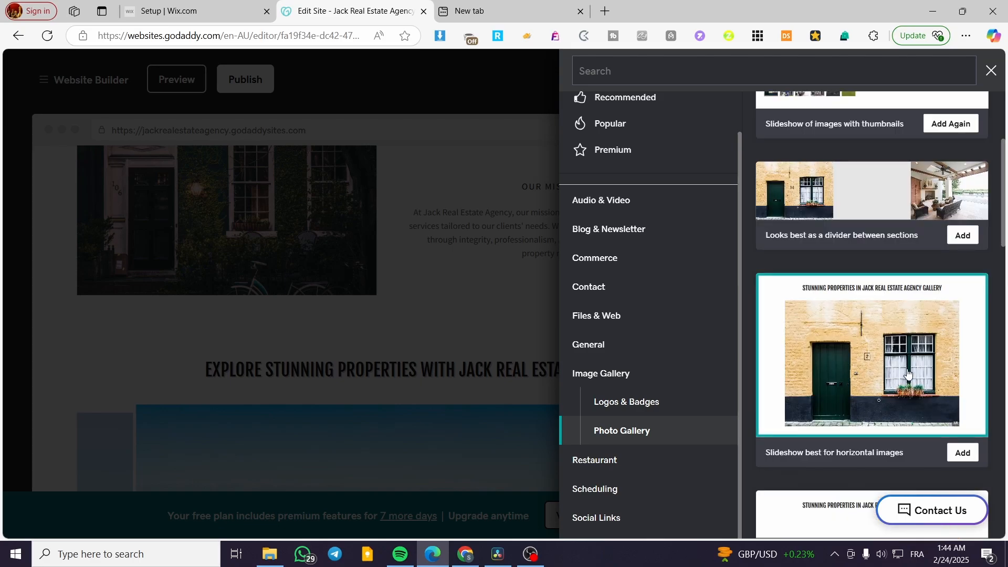
scroll(909, 374, down, 14)
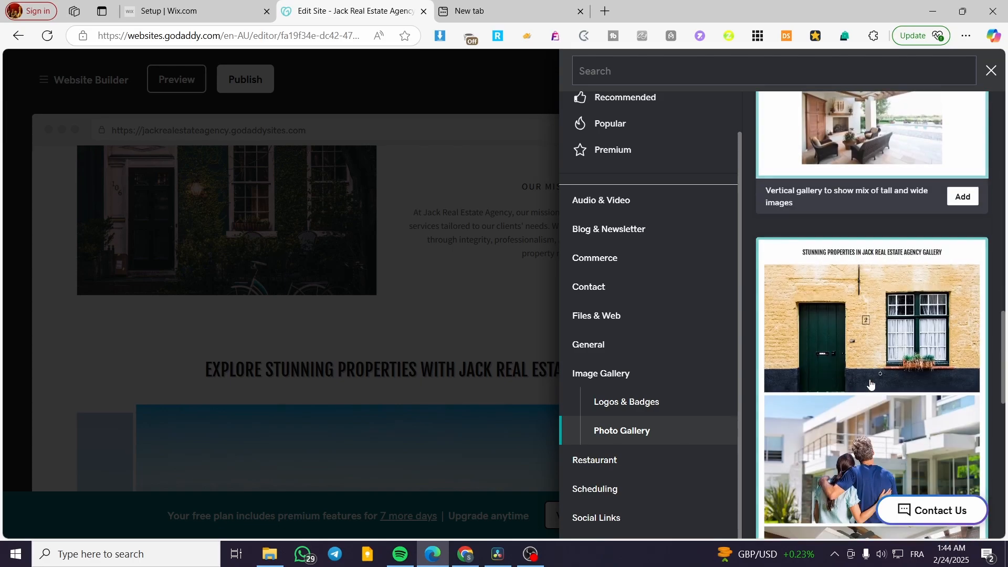
scroll(893, 342, down, 8)
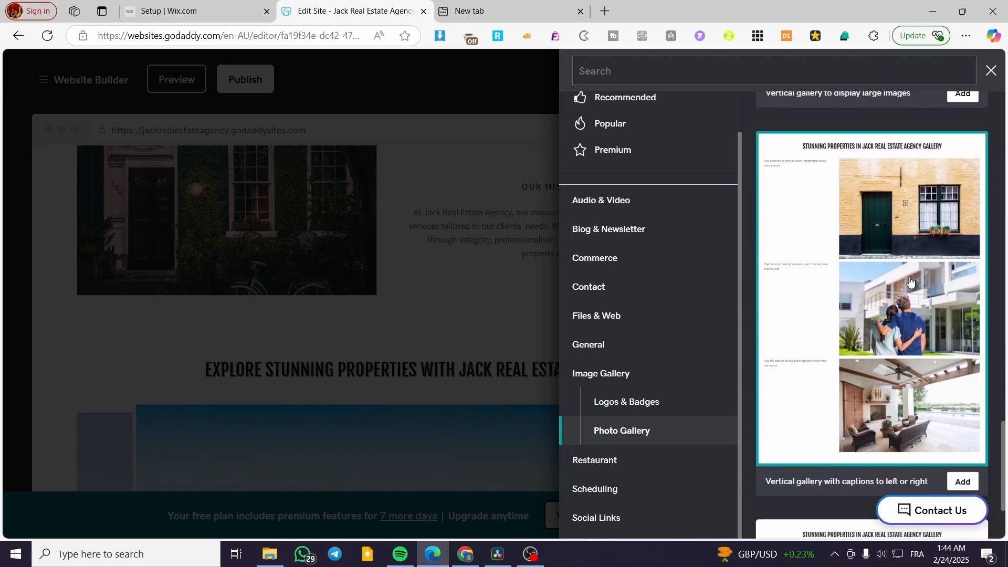
click(902, 319)
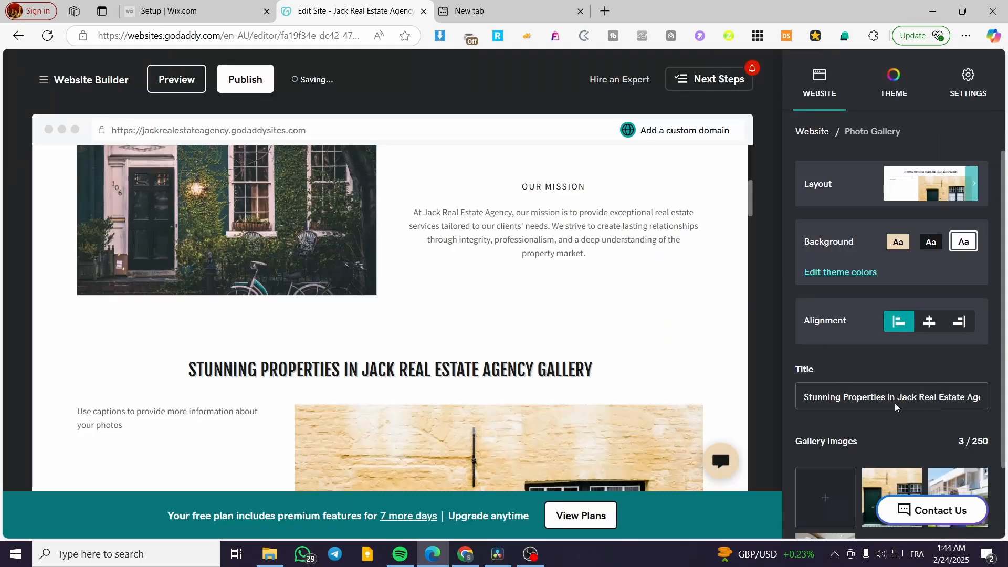
scroll(437, 410, down, 6)
click(383, 384)
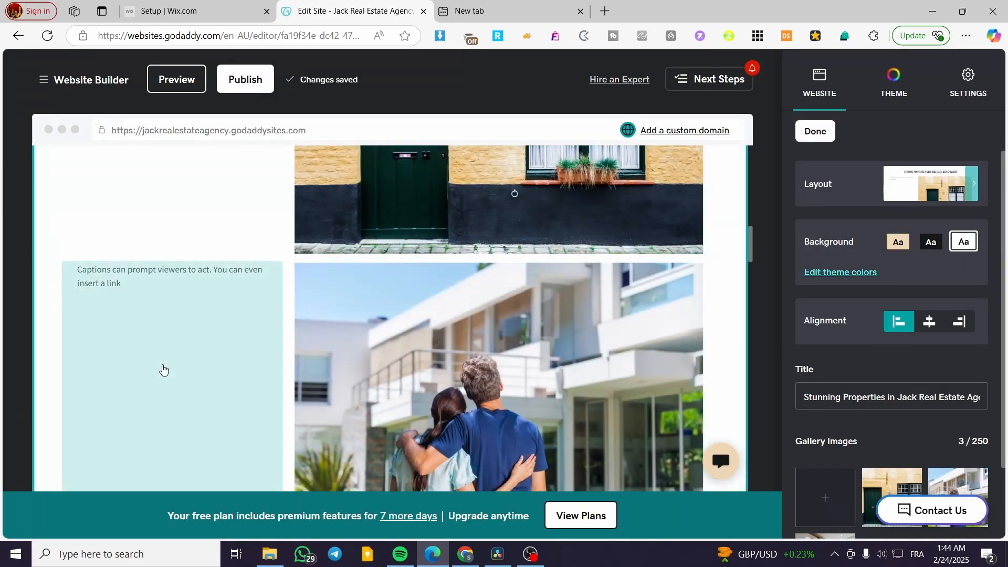
click(168, 298)
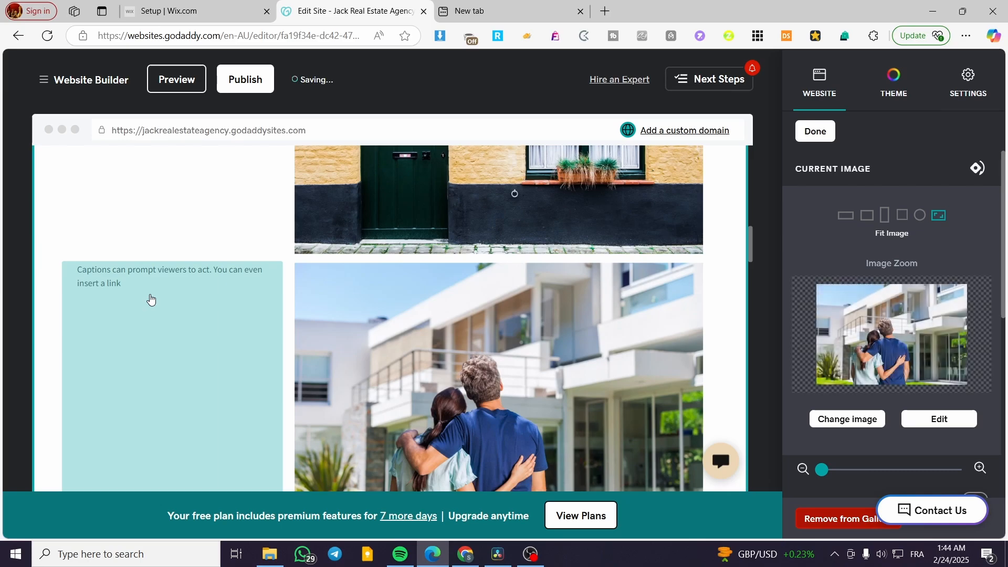
scroll(893, 304, down, 6)
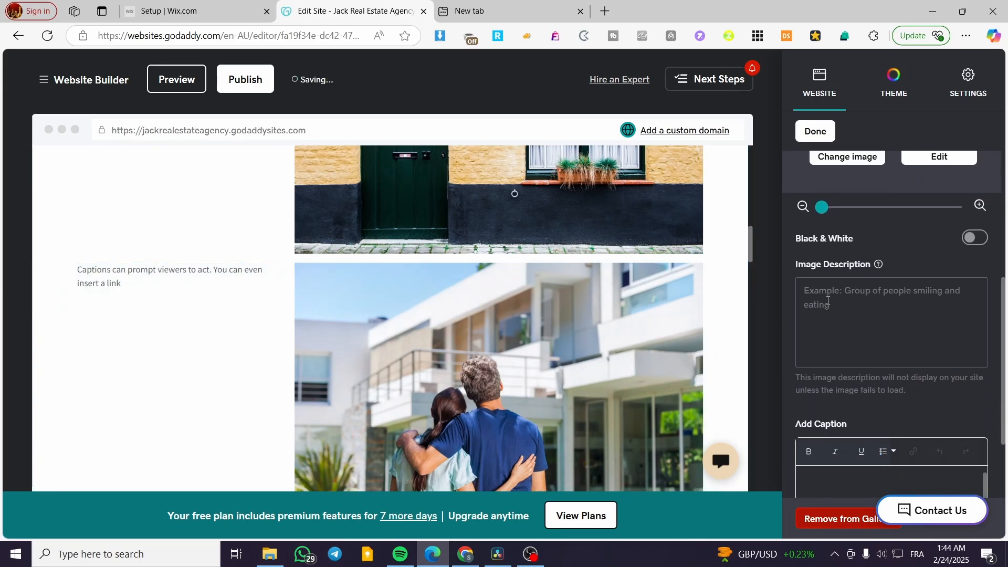
scroll(863, 319, down, 1)
click(858, 375)
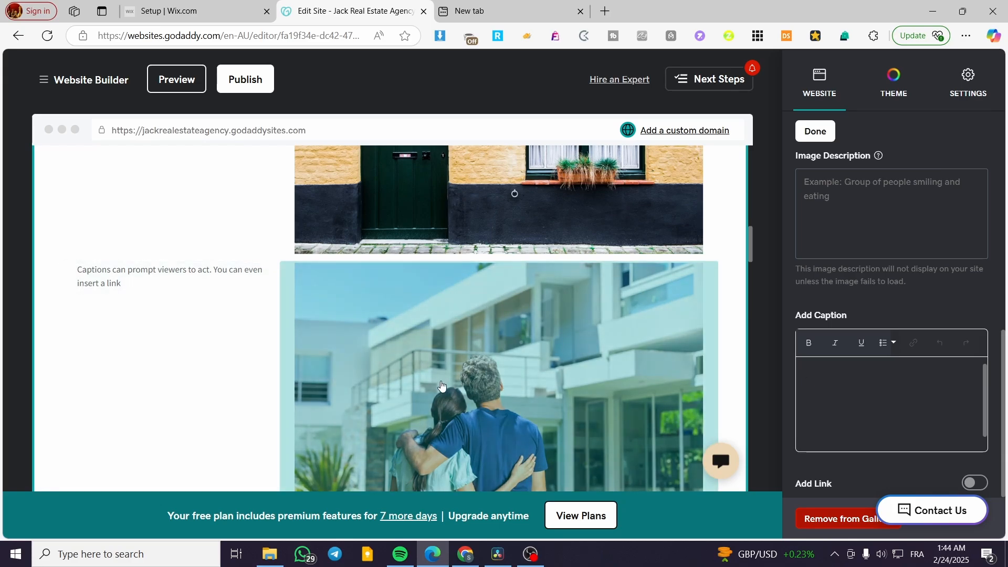
scroll(420, 389, up, 5)
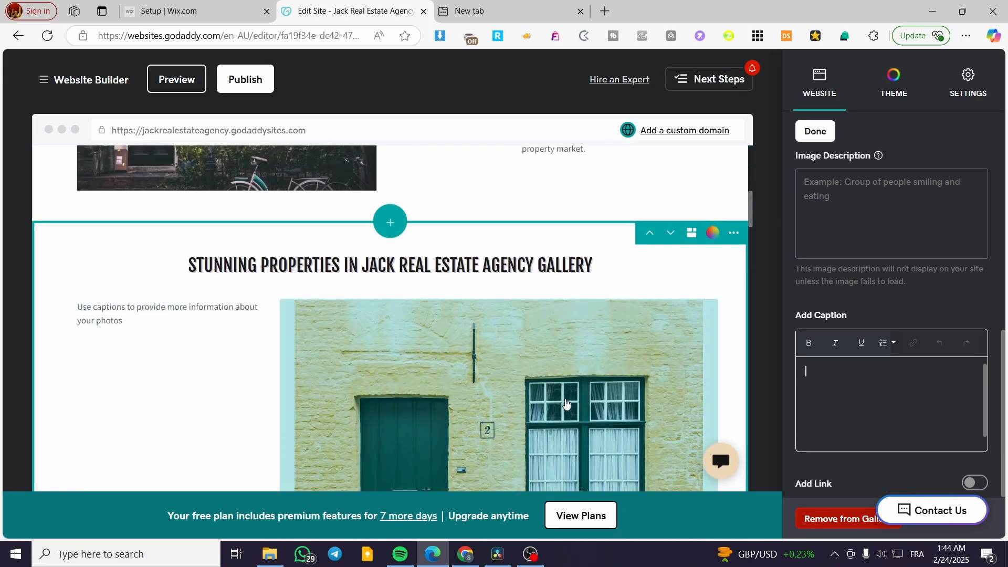
scroll(424, 376, down, 8)
click(815, 130)
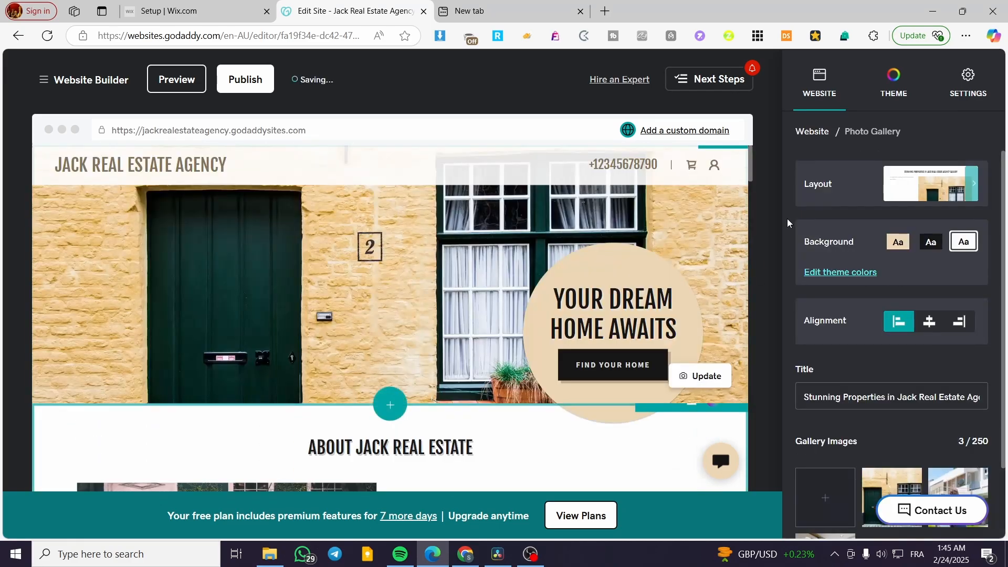
Preview the Audio & Video > Video section designs in the Add Section list
click(390, 403)
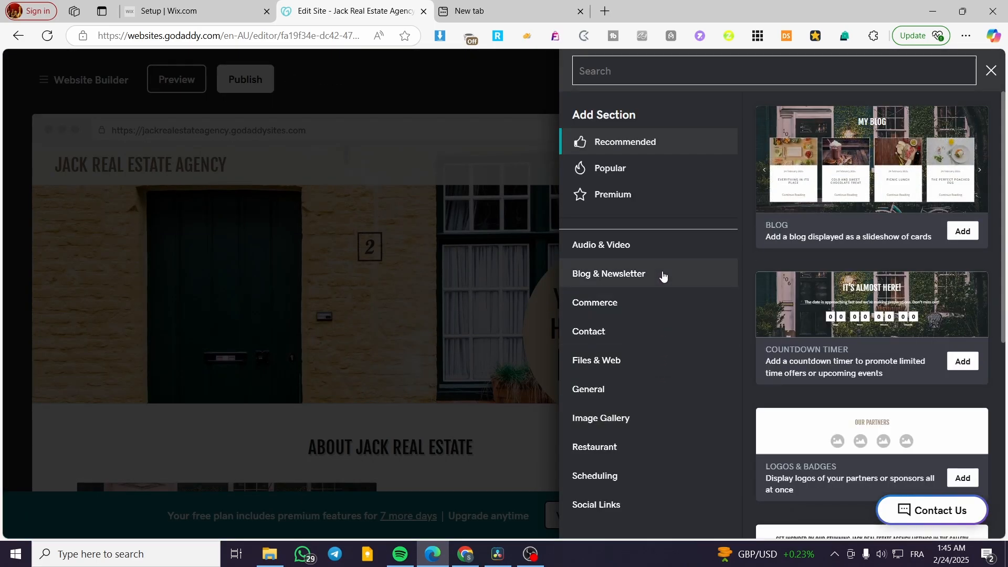
click(662, 251)
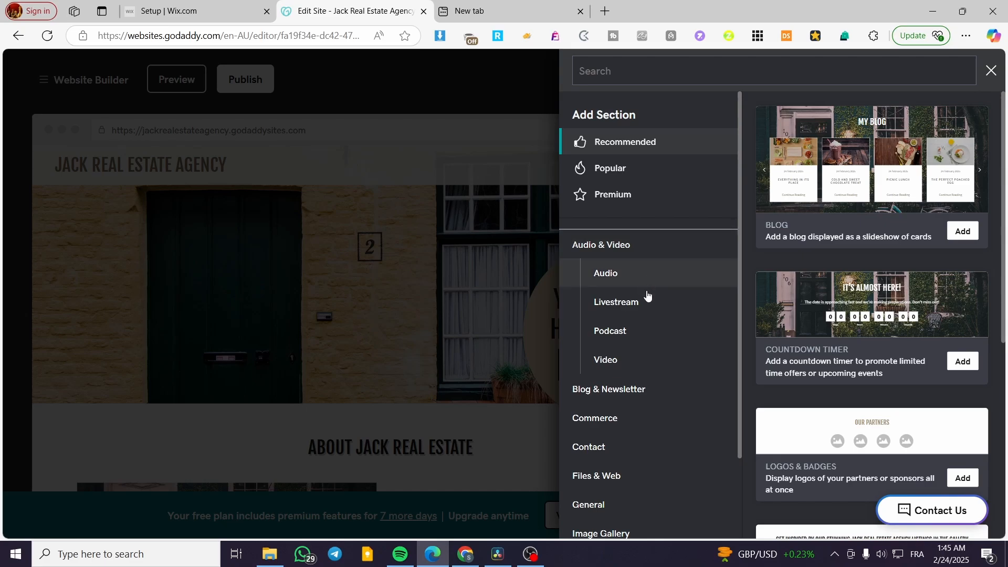
click(637, 366)
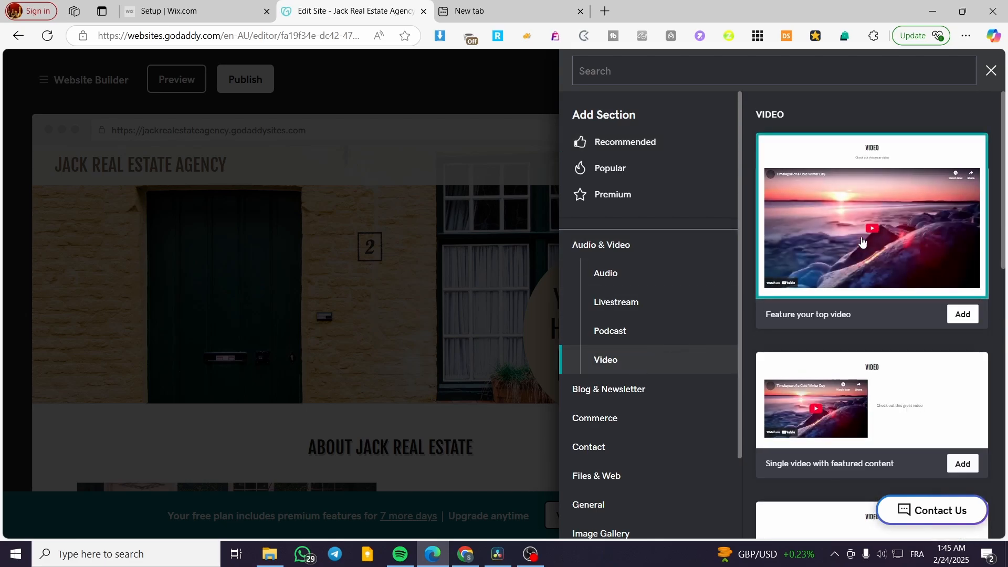
scroll(945, 244, down, 5)
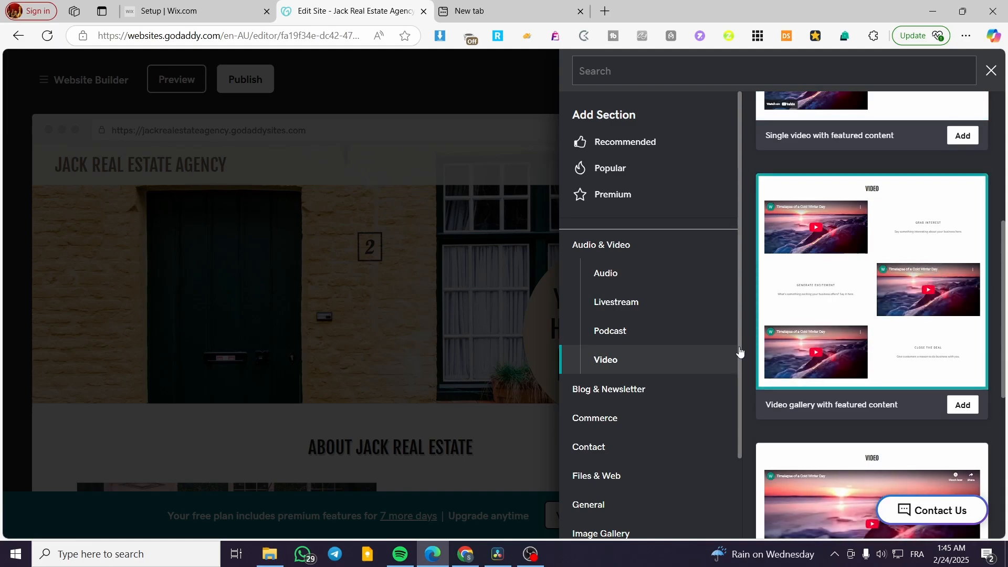
scroll(648, 428, down, 2)
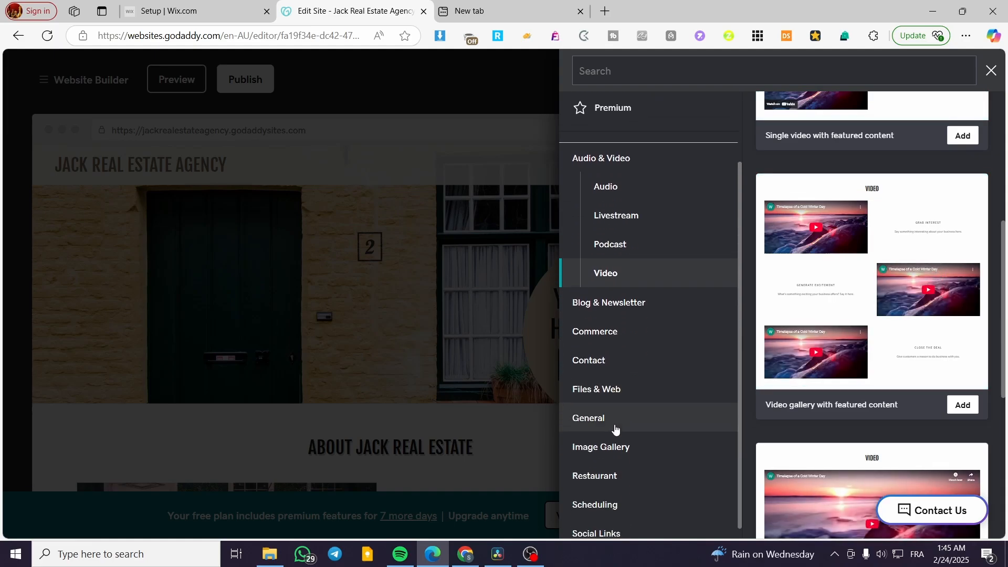
Preview the Scheduling Calendar and Files & Web PDF Viewer designs, then close without adding
click(646, 499)
click(653, 491)
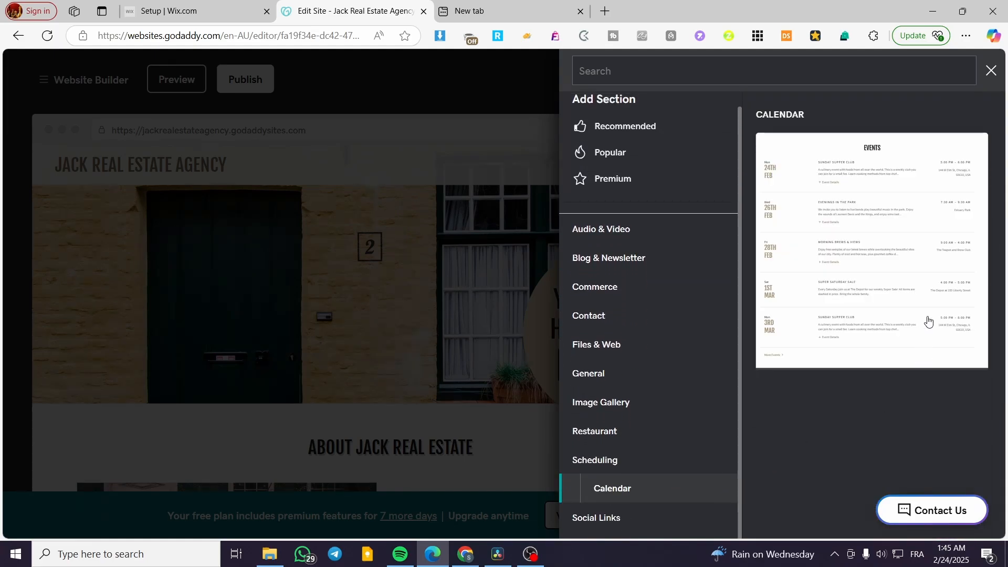
mouse_move(888, 232)
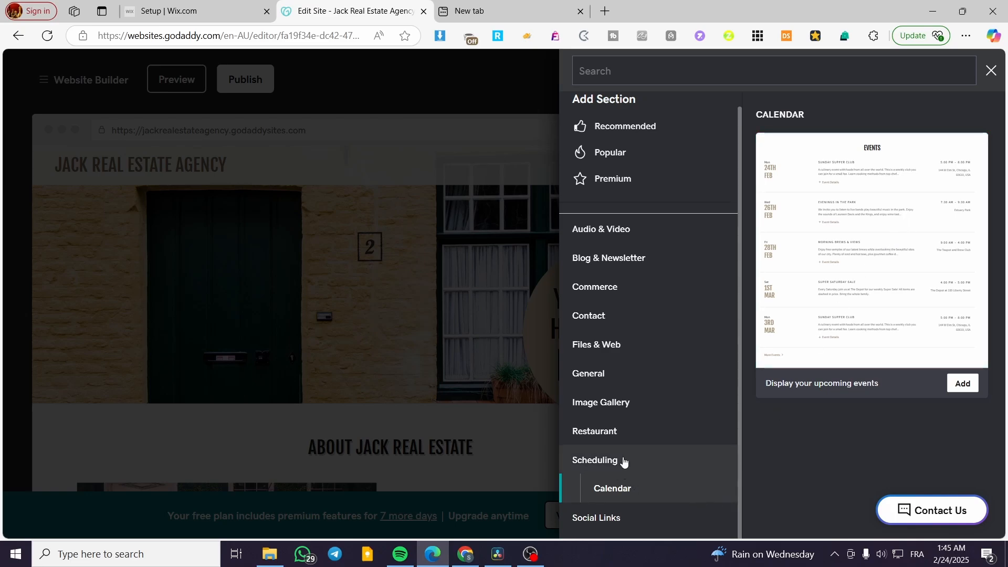
click(660, 353)
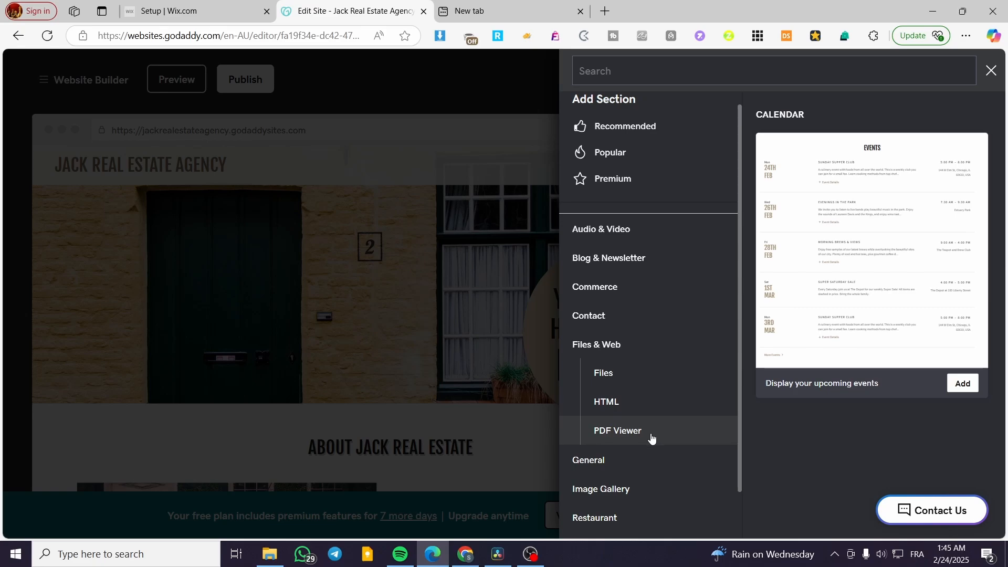
click(615, 441)
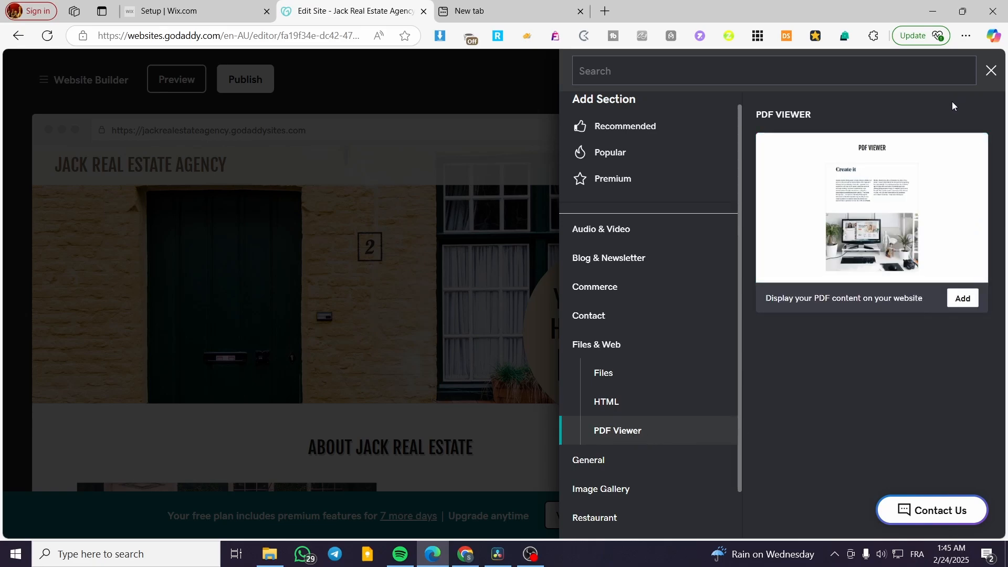
click(992, 71)
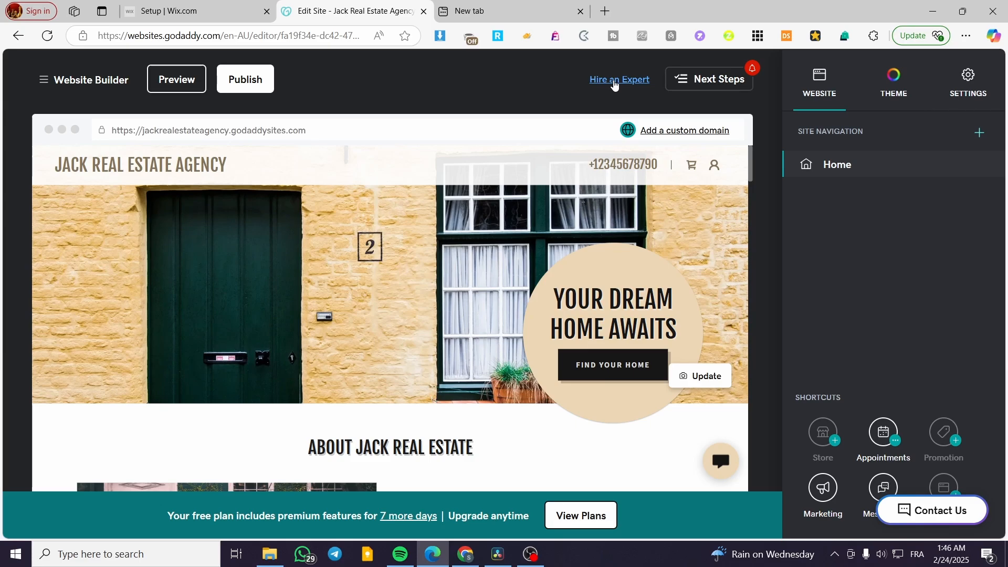
click(614, 84)
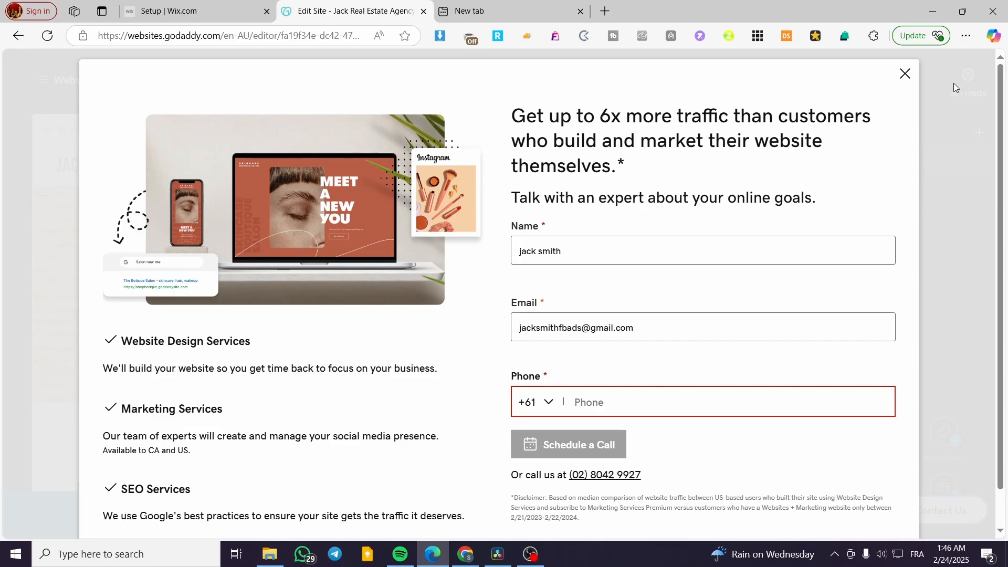
click(905, 74)
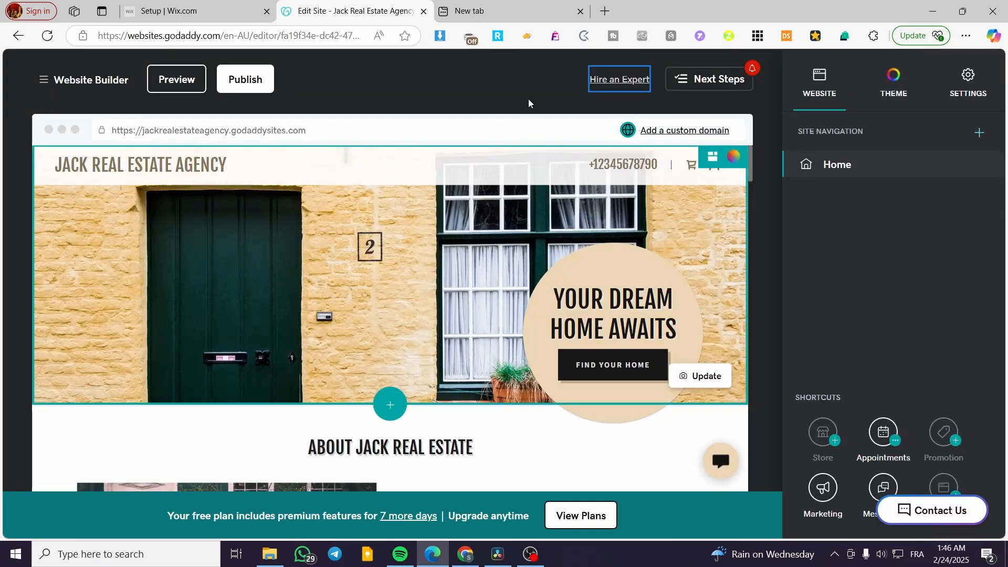